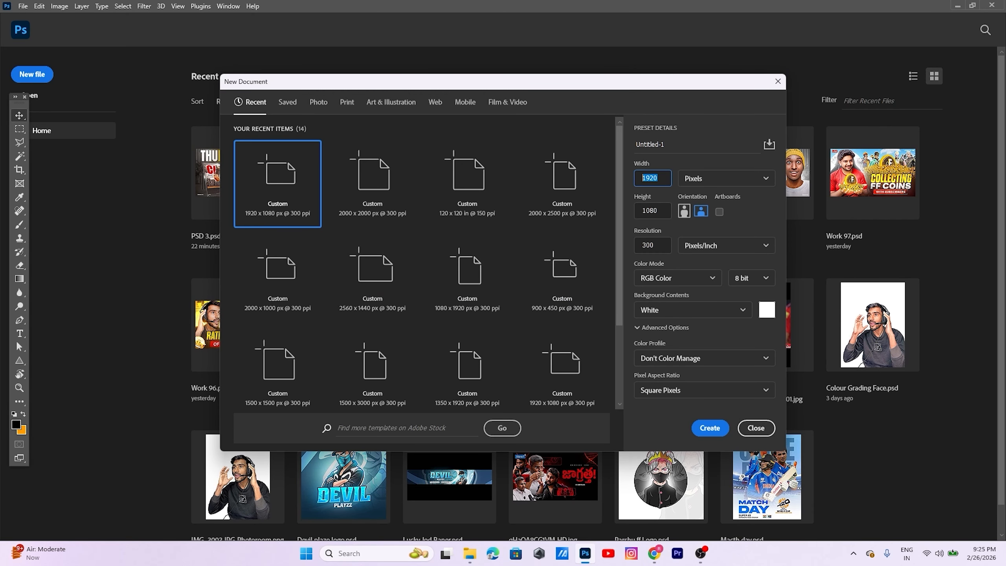
# Create a 1920 x 1080 px document at 300 ppi and centre the sad portrait of the man in the yellow beanie on the vertical guide
pyautogui.click(653, 245)
pyautogui.press('Return')
pyautogui.moveTo(469, 553)
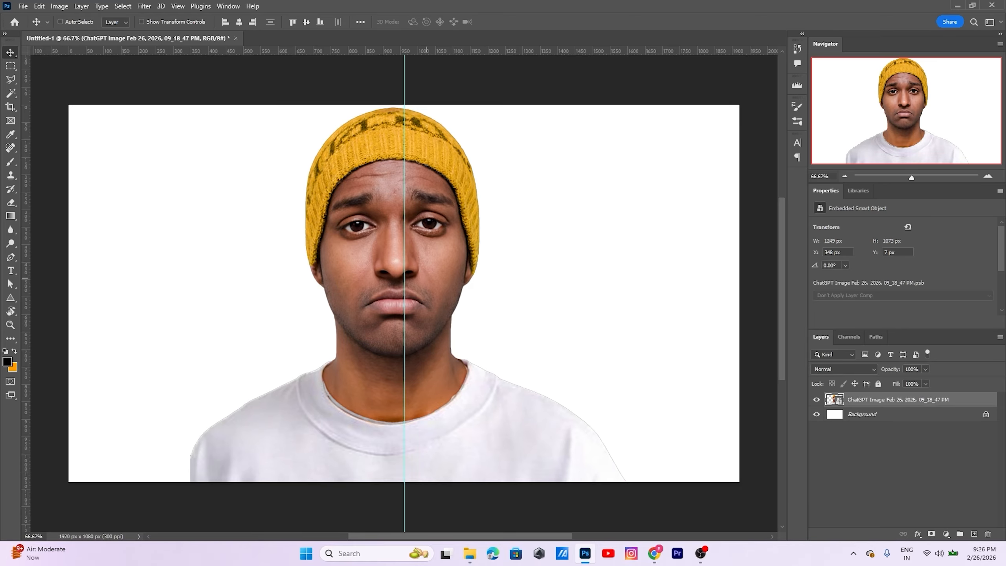
pyautogui.moveTo(441, 258); pyautogui.dragTo(443, 258)
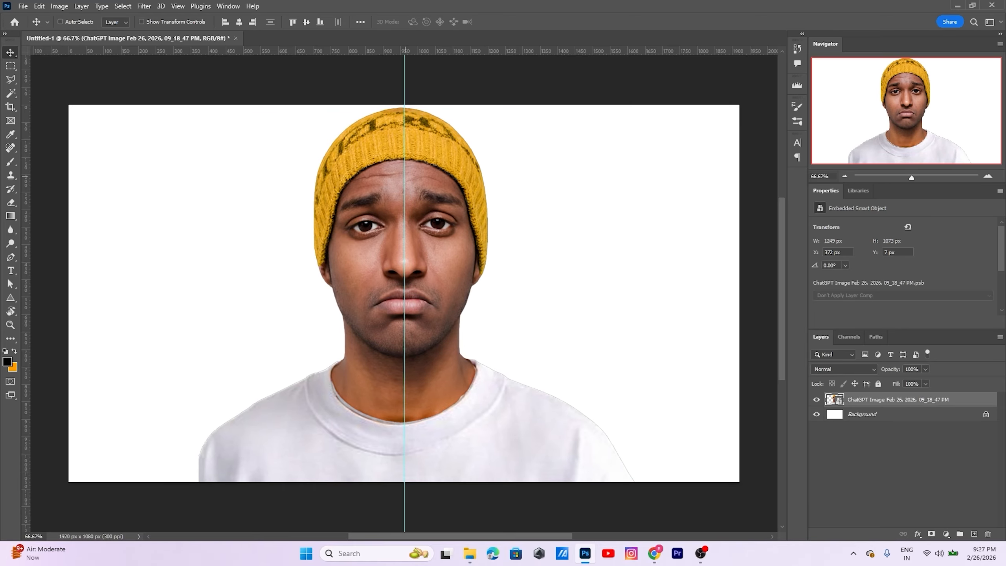
# Place the reference image "download (6) - Copy", move its layer above the portrait and hide it
pyautogui.moveTo(26, 167); pyautogui.dragTo(404, 189)
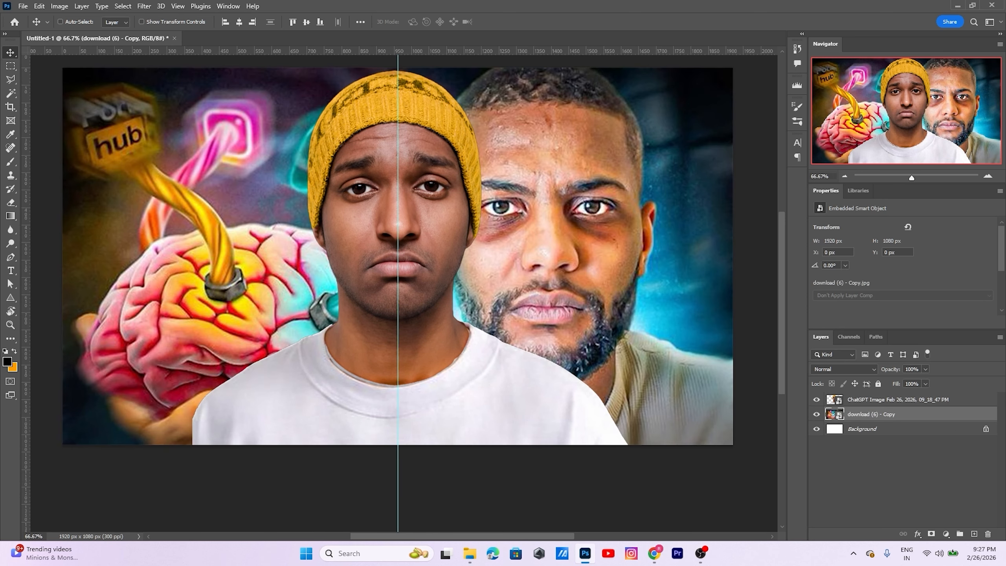
pyautogui.moveTo(872, 415); pyautogui.dragTo(872, 394)
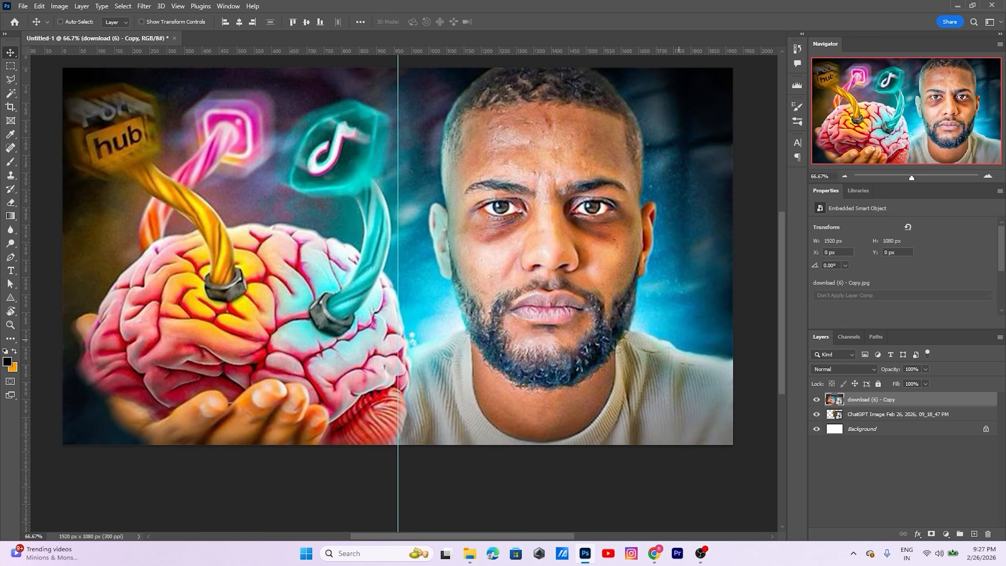
pyautogui.click(816, 399)
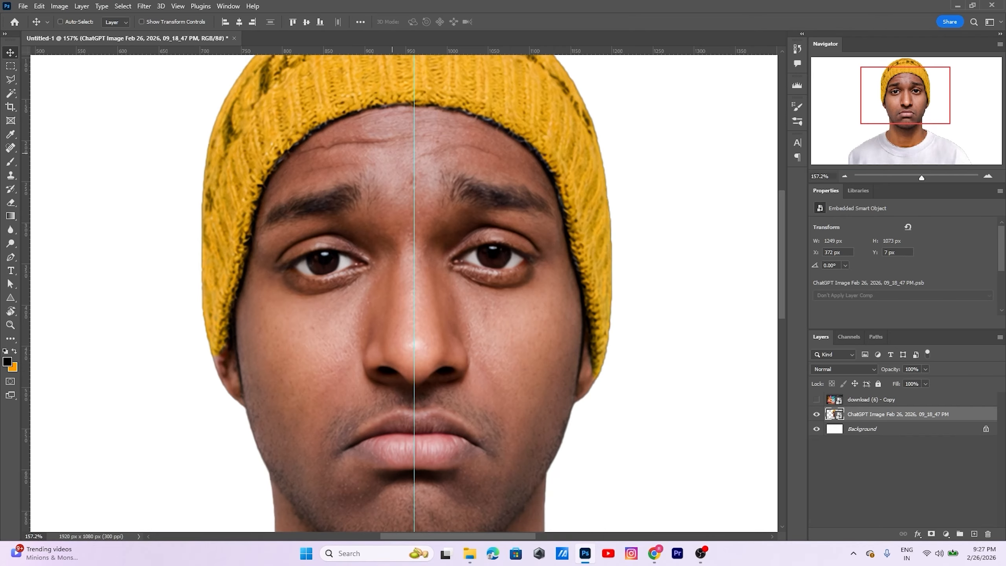
# Examine the beanie and face of the portrait up close, and the whole composition
pyautogui.moveTo(410, 111); pyautogui.dragTo(416, 239)
pyautogui.scroll(2, 416, 239)
pyautogui.scroll(1, 417, 234)
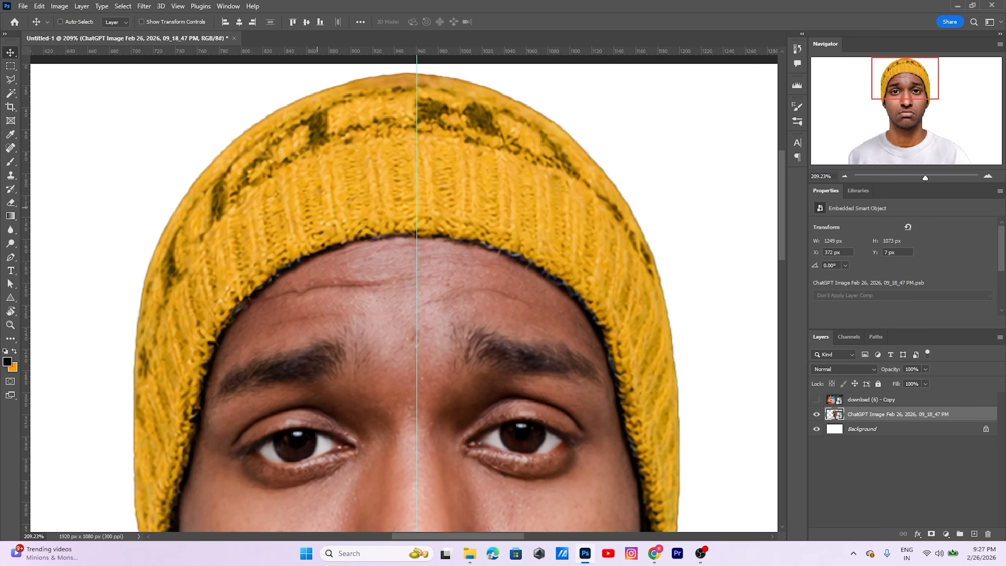
pyautogui.scroll(-5, 418, 238)
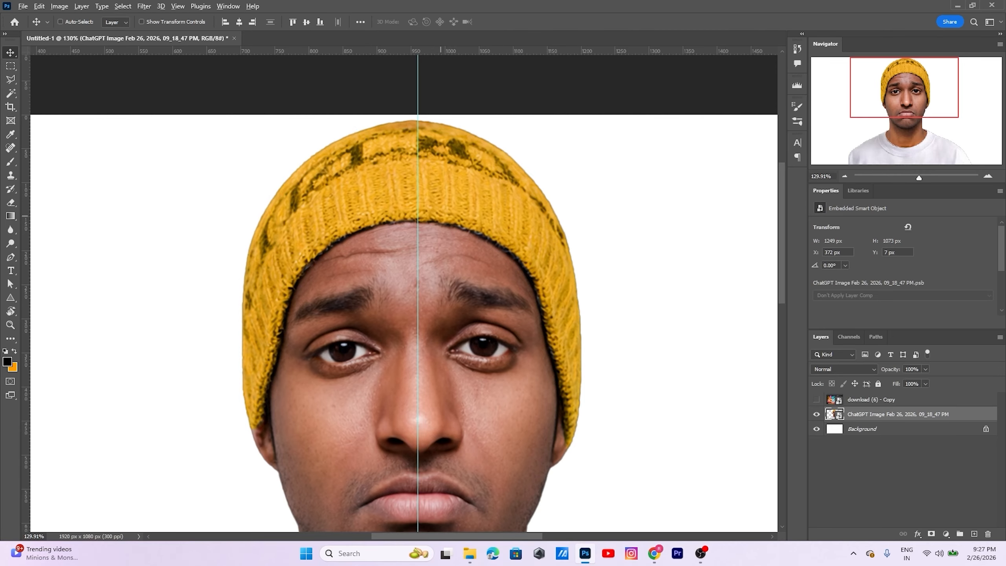
pyautogui.hotkey('ctrl', '-')
pyautogui.hotkey('ctrl', '-')
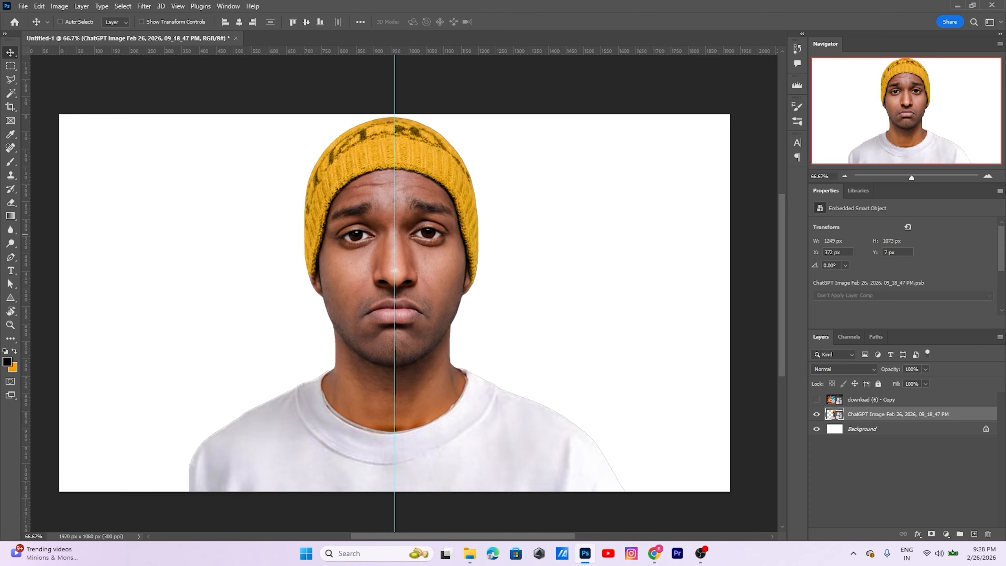
pyautogui.moveTo(601, 260); pyautogui.dragTo(631, 258)
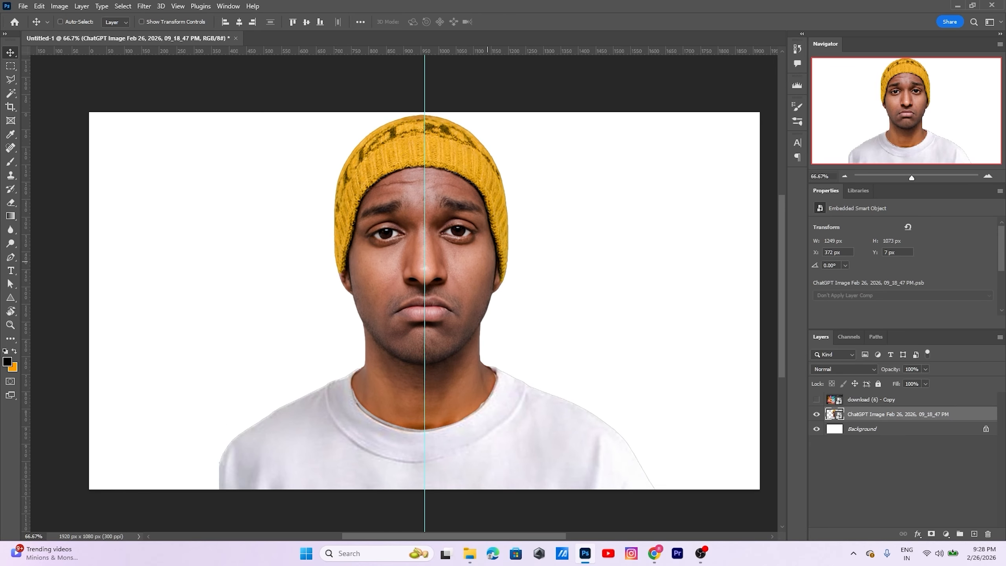
# Place the Vecteezy colorful brain image from the Desktop folder and position it over the man's face
pyautogui.click(470, 553)
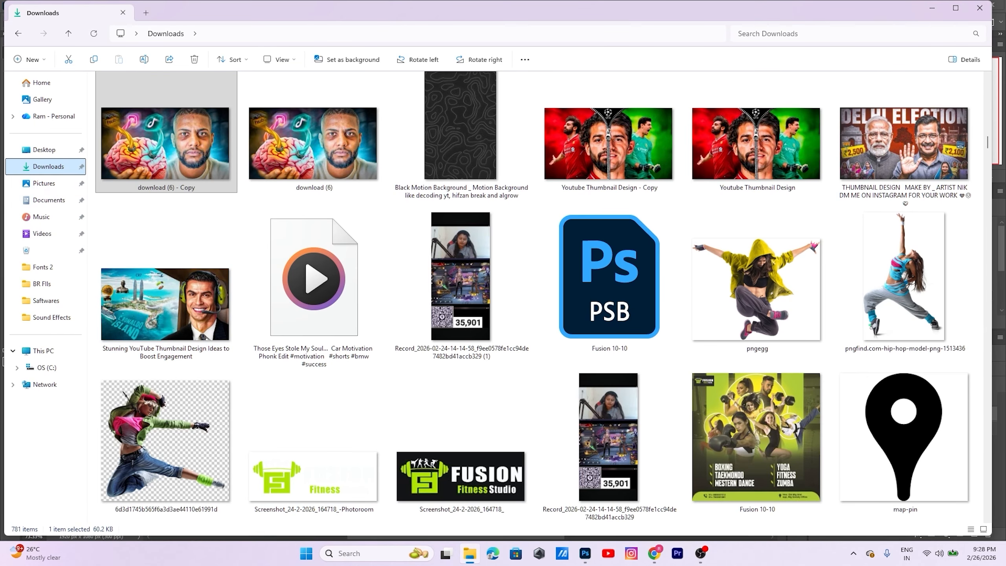
pyautogui.click(44, 150)
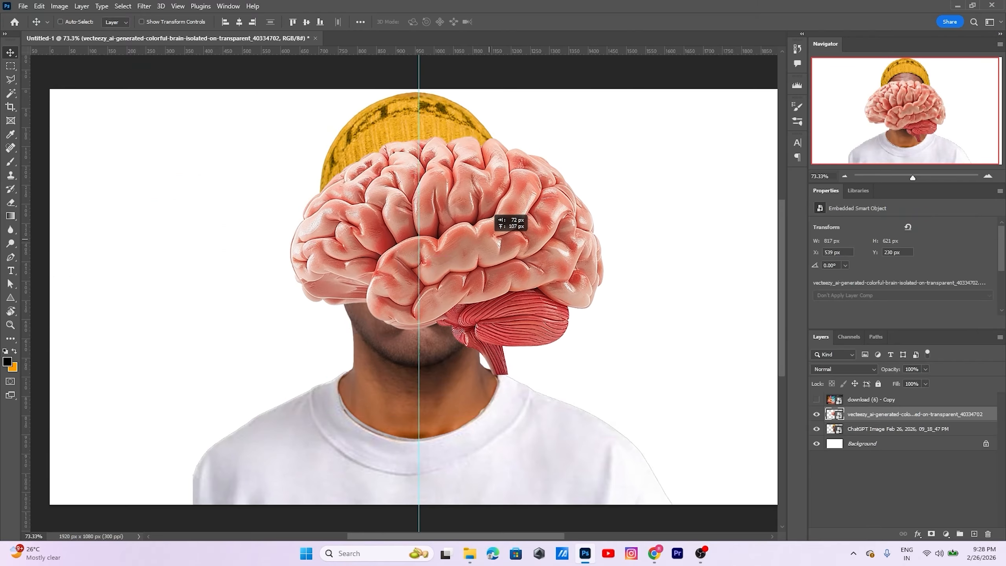
pyautogui.moveTo(498, 220); pyautogui.dragTo(468, 243)
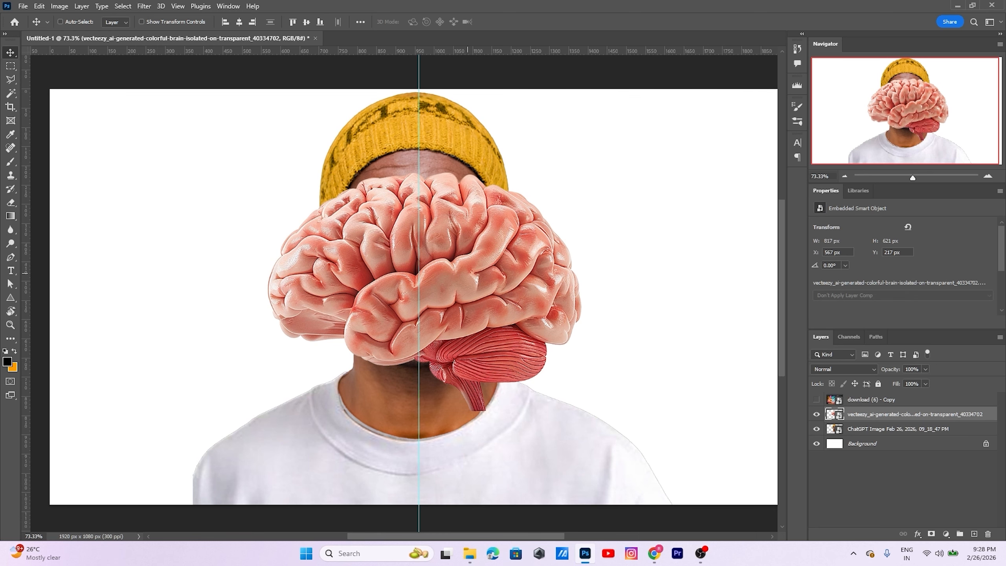
# Switch to Chrome and capture a screenshot of the front-view human brain on the Vecteezy page
pyautogui.click(654, 554)
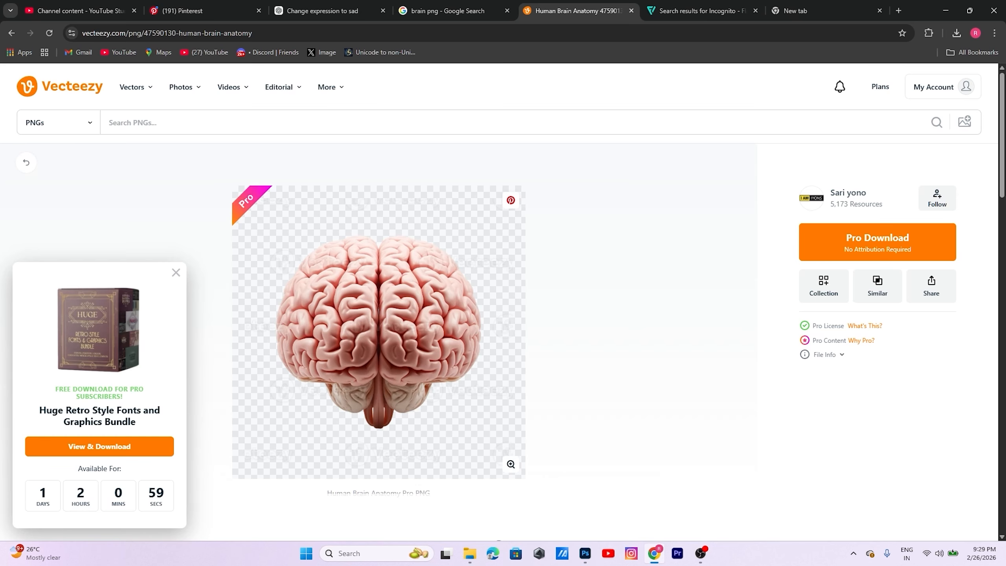
pyautogui.scroll(-4, 378, 278)
pyautogui.scroll(-5, 379, 301)
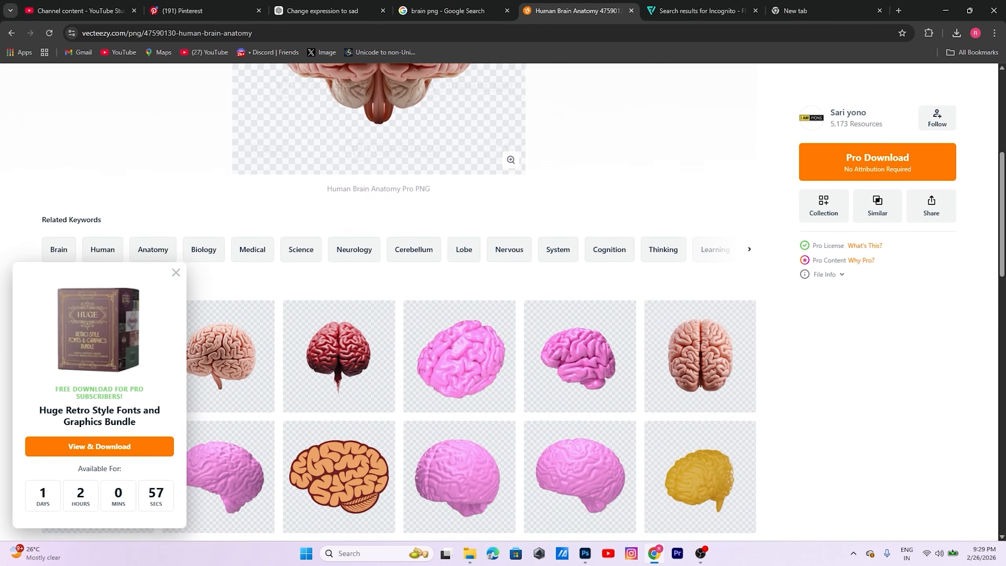
pyautogui.press('super+shift+s')
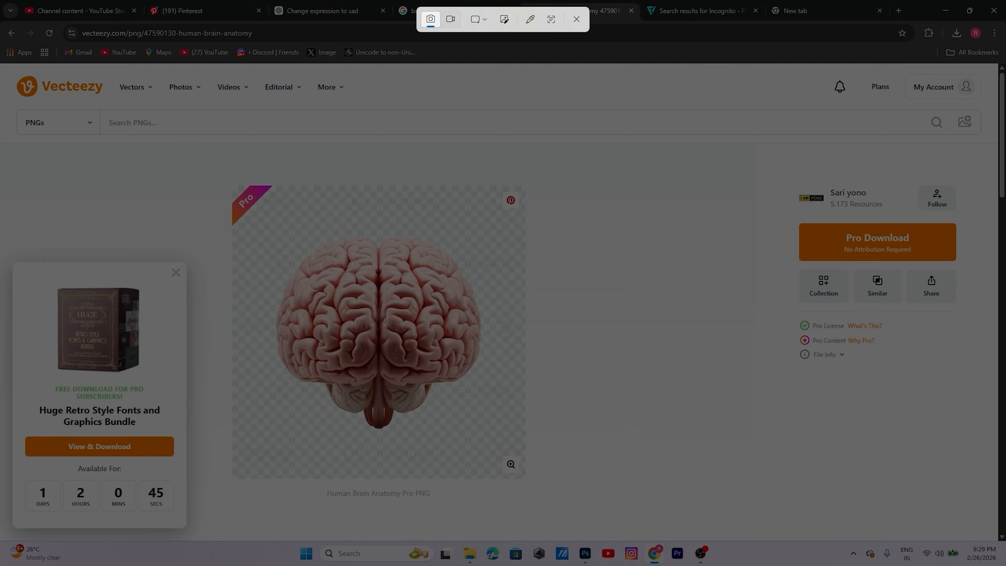
pyautogui.moveTo(258, 217); pyautogui.dragTo(497, 448)
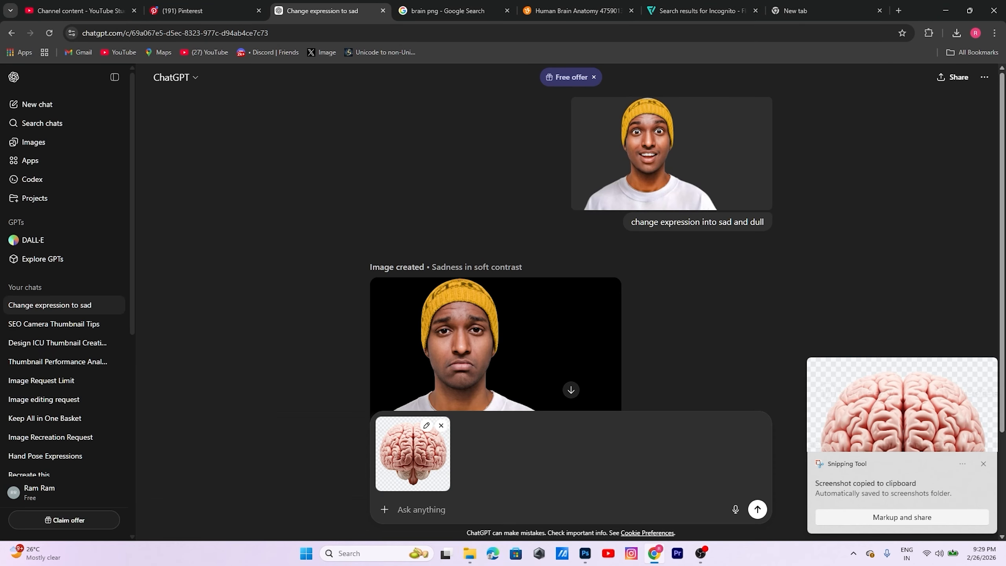
# Ask ChatGPT, with the brain screenshot attached, to "regenrate it in ultra hd without background"
pyautogui.write('regenrate it in')
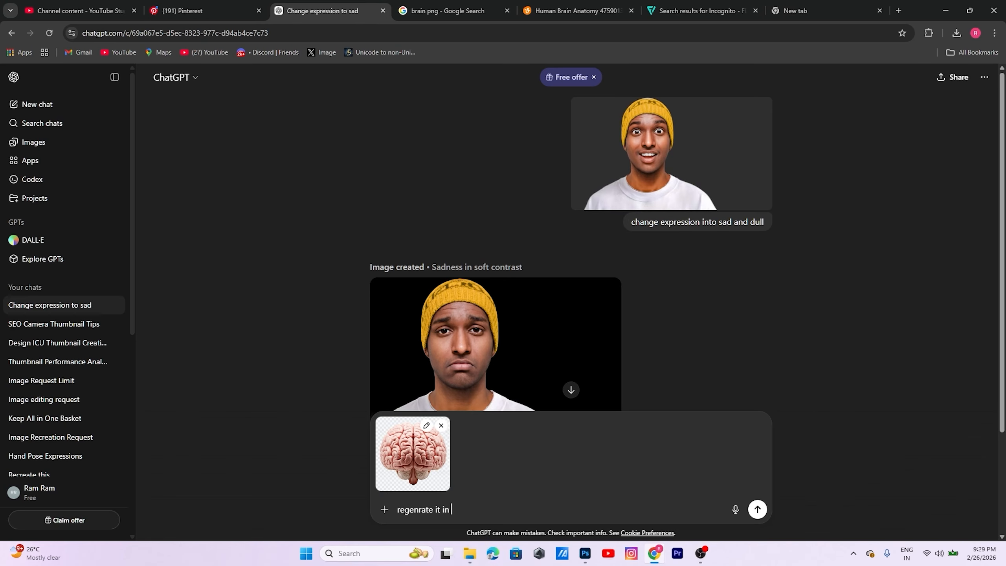
pyautogui.write(' ultra hd without background')
pyautogui.press('Return')
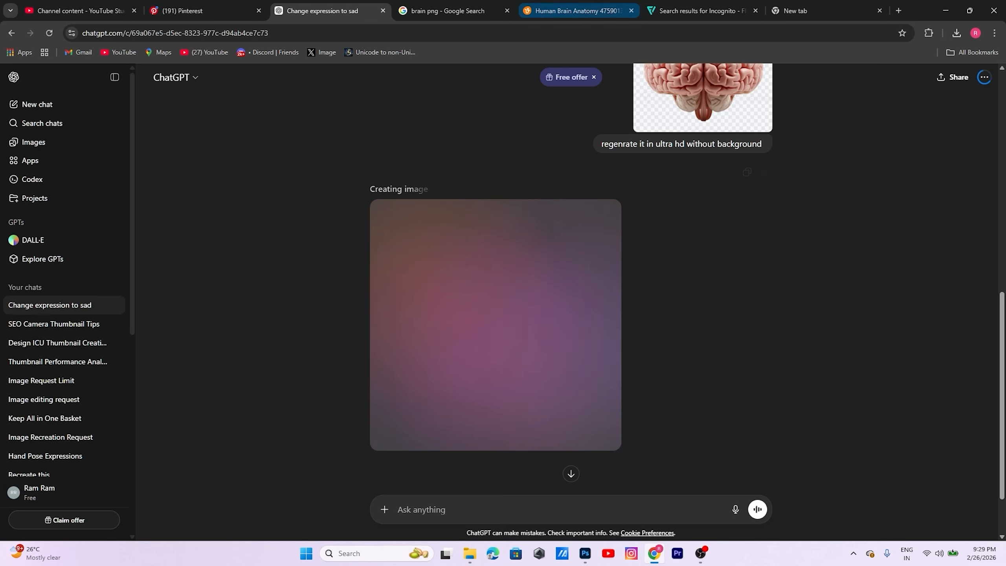
pyautogui.click(579, 11)
pyautogui.click(323, 11)
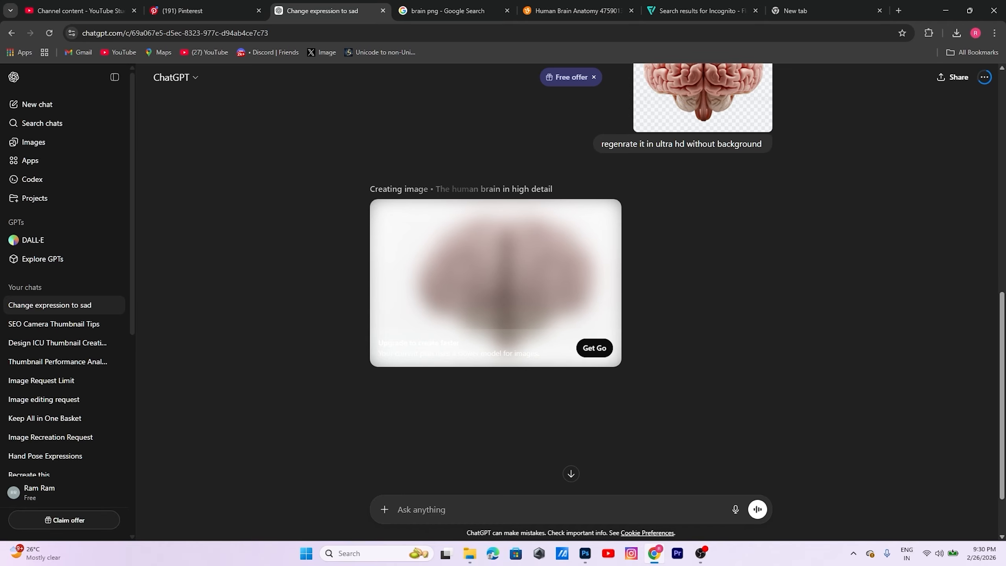
# Browse the "brain thumbnails" results on Pinterest for reference, viewing the split-head brain design up close
pyautogui.click(182, 11)
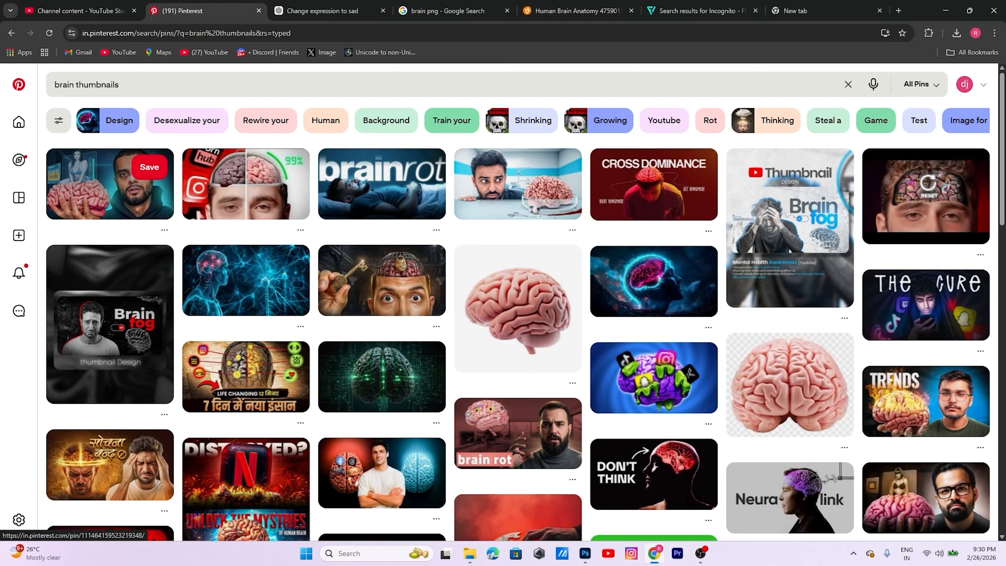
pyautogui.click(245, 184)
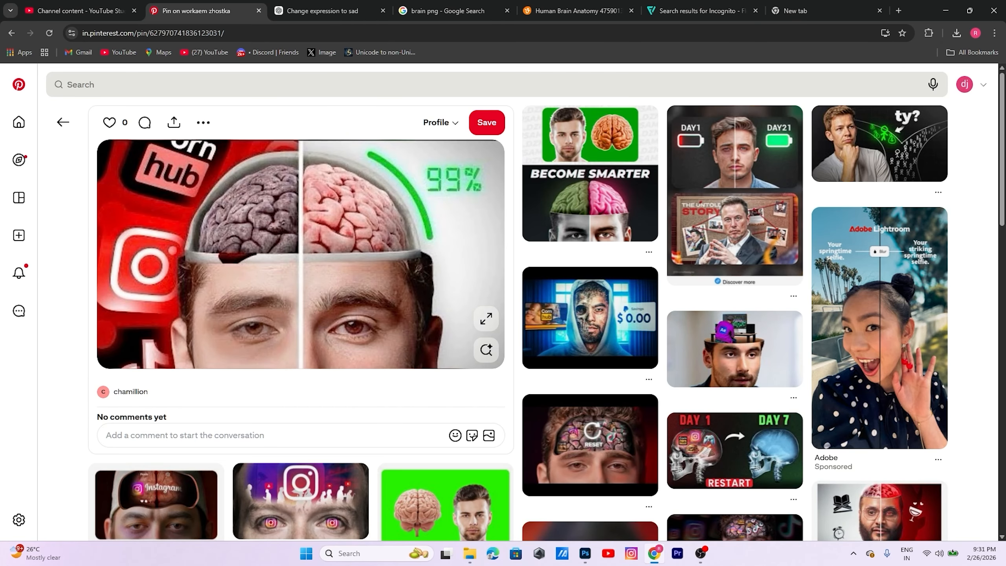
pyautogui.scroll(-1, 246, 279)
pyautogui.hotkey('alt', 'Left')
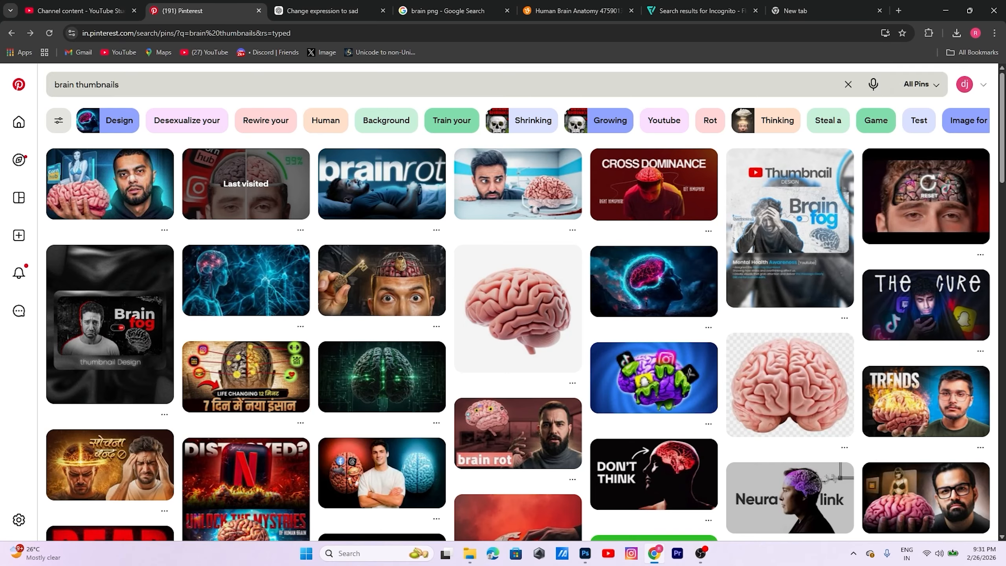
pyautogui.moveTo(129, 85); pyautogui.dragTo(49, 86)
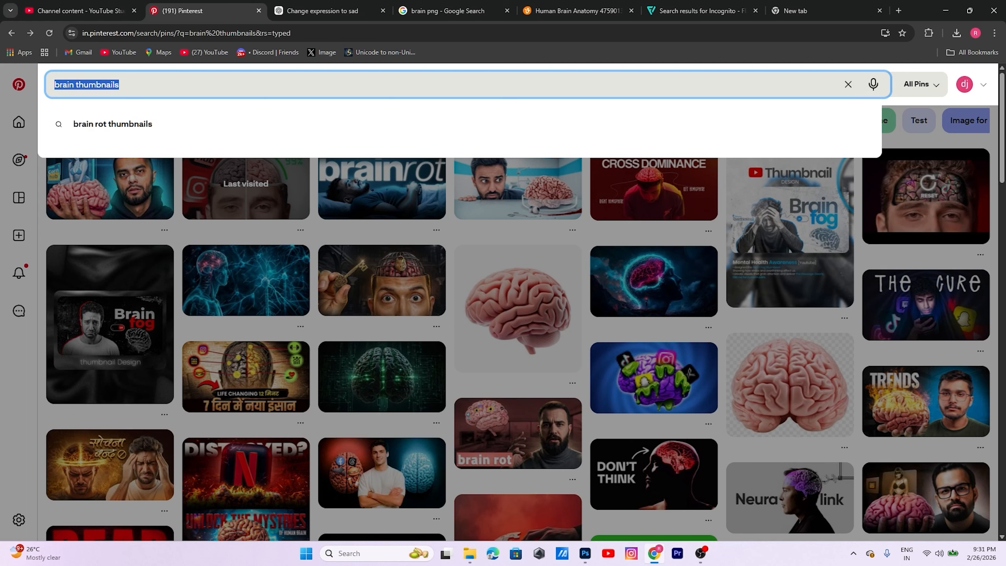
pyautogui.click(772, 240)
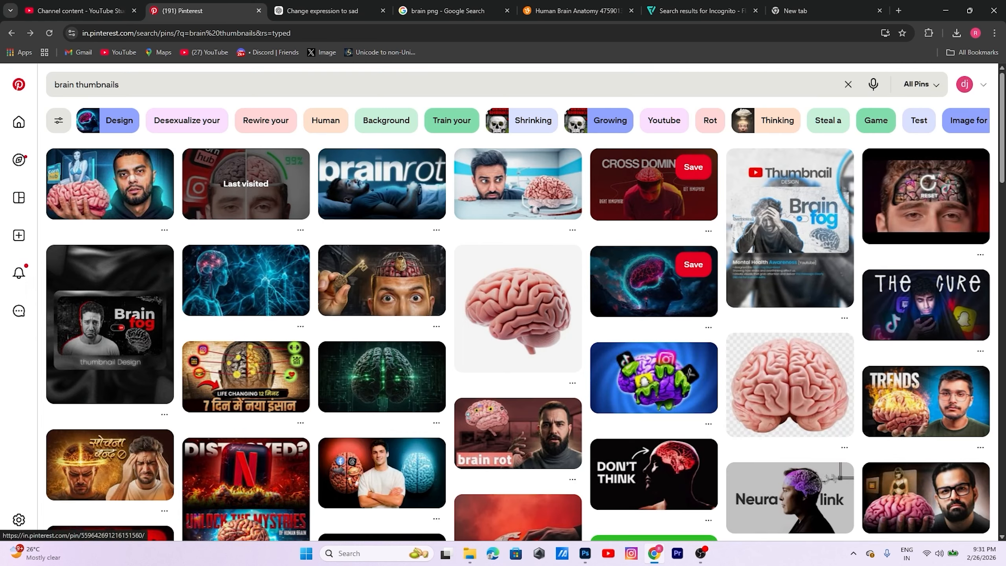
pyautogui.scroll(-1, 653, 190)
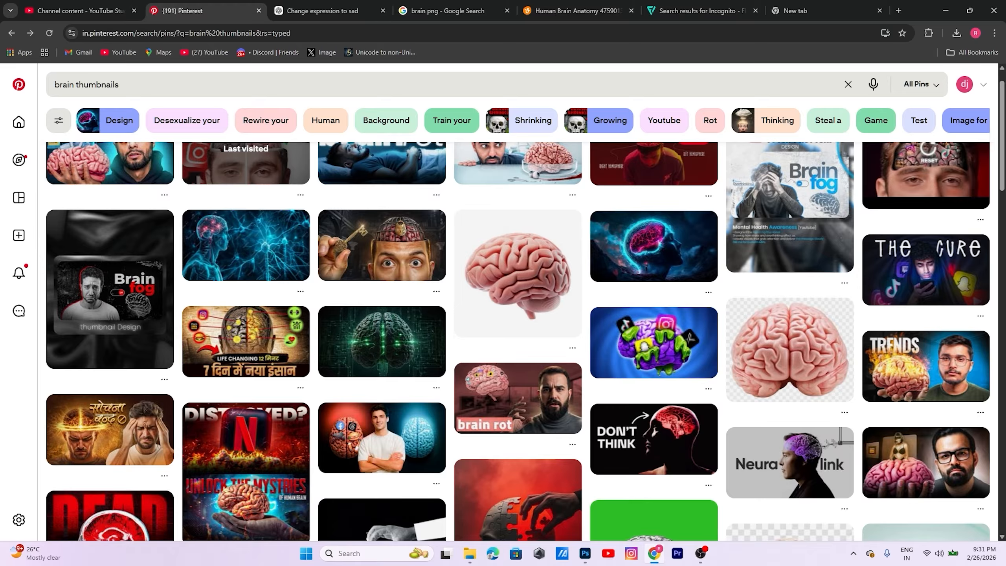
pyautogui.scroll(-1, 654, 190)
pyautogui.hotkey('alt', 'Right')
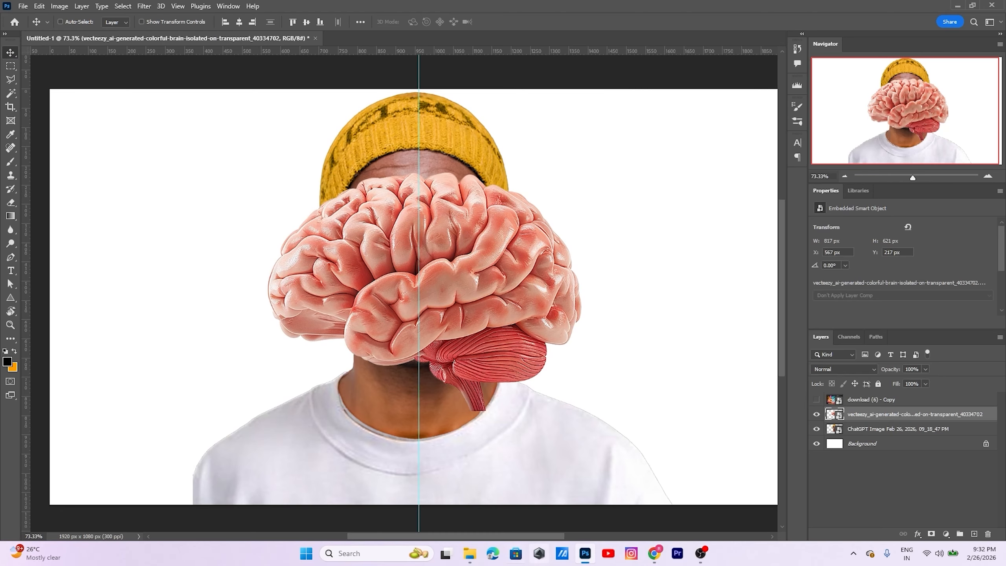
# Delete the old brain layer in Photoshop and place the ChatGPT brain image about 633 px wide over the beanie, nudged right towards the guide
pyautogui.press('Delete')
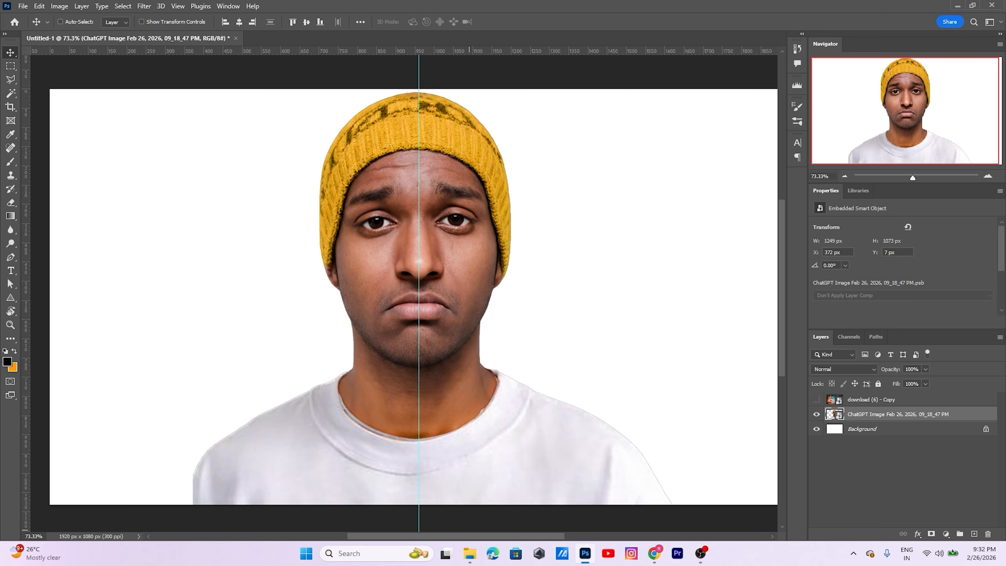
pyautogui.click(469, 554)
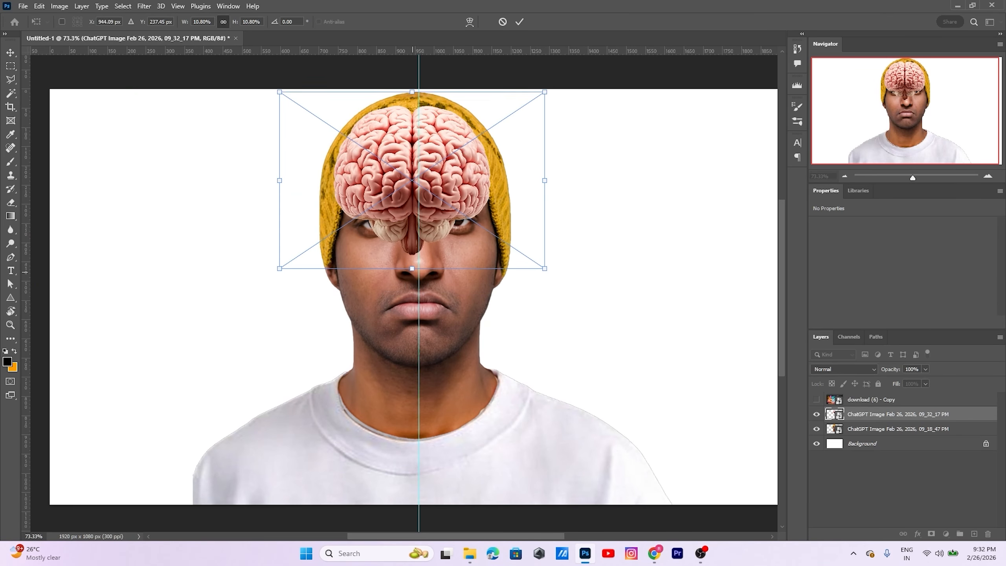
pyautogui.press('Return')
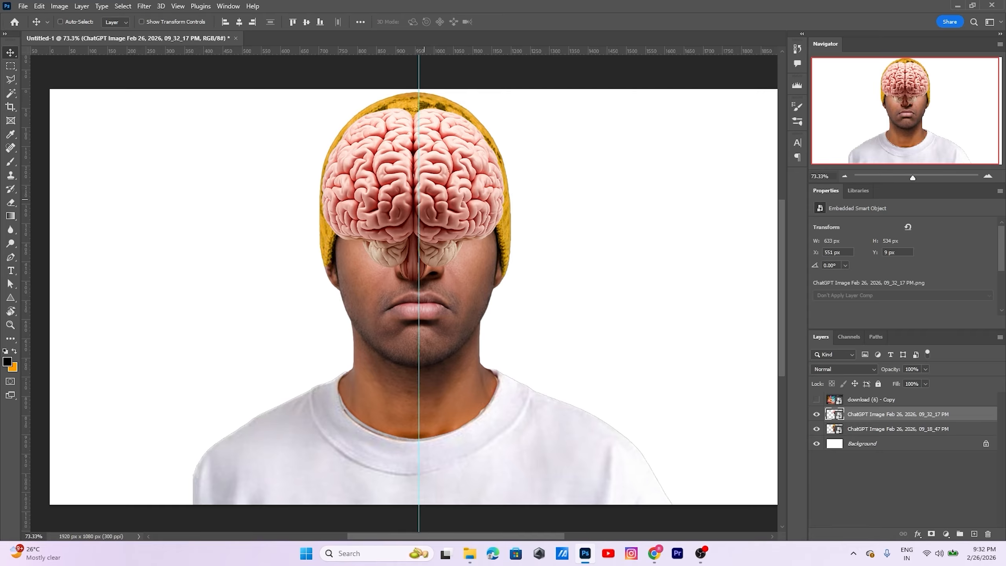
pyautogui.hotkey('shift', 'Right')
pyautogui.press('Right')
pyautogui.press('Right')
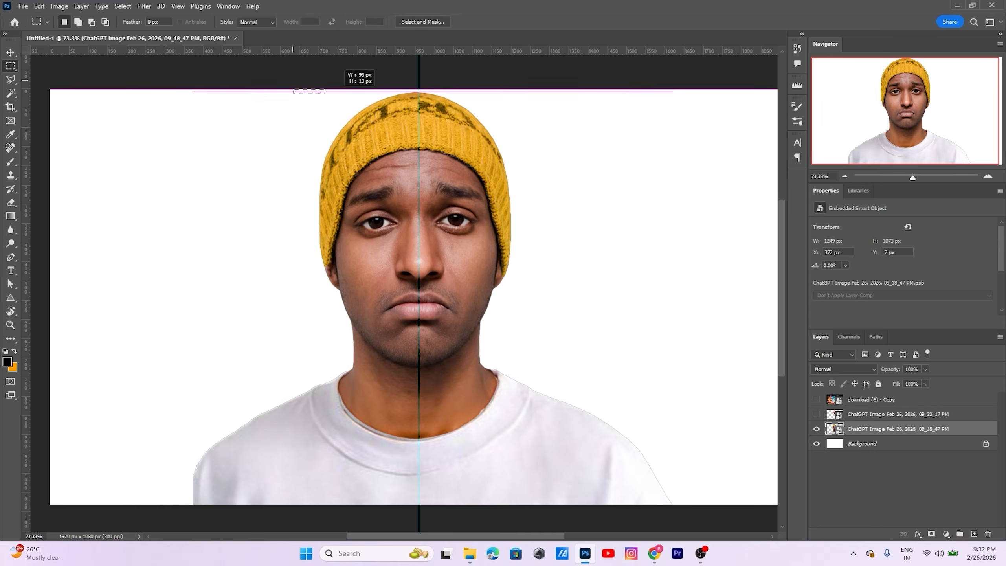
# Try selecting the head with a rectangle across the beanie and with a circle about 586 px wide, shifted up over the head
pyautogui.moveTo(294, 89); pyautogui.dragTo(575, 183)
pyautogui.moveTo(303, 150); pyautogui.dragTo(701, 374)
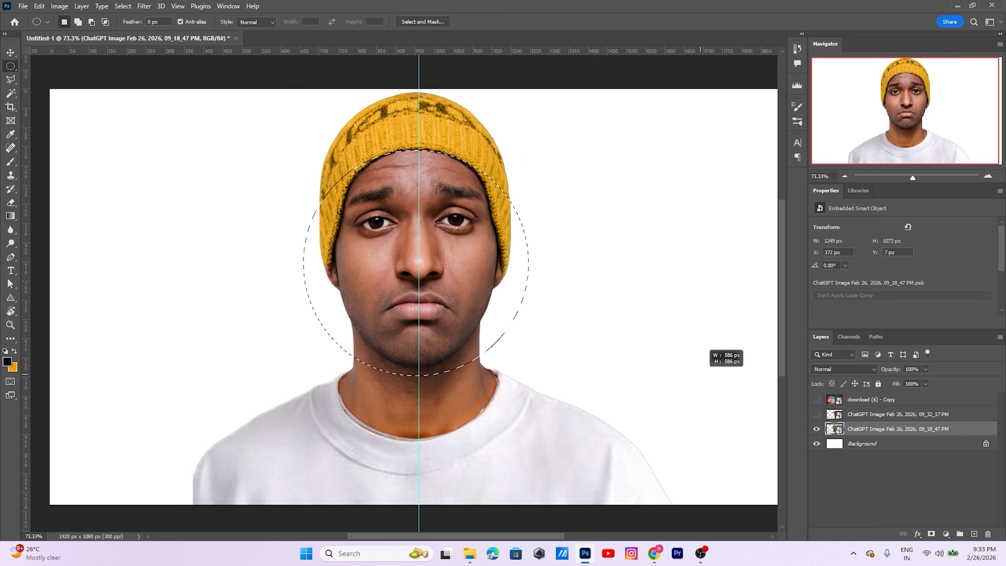
pyautogui.moveTo(456, 224); pyautogui.dragTo(459, 346)
pyautogui.moveTo(459, 348); pyautogui.dragTo(449, 166)
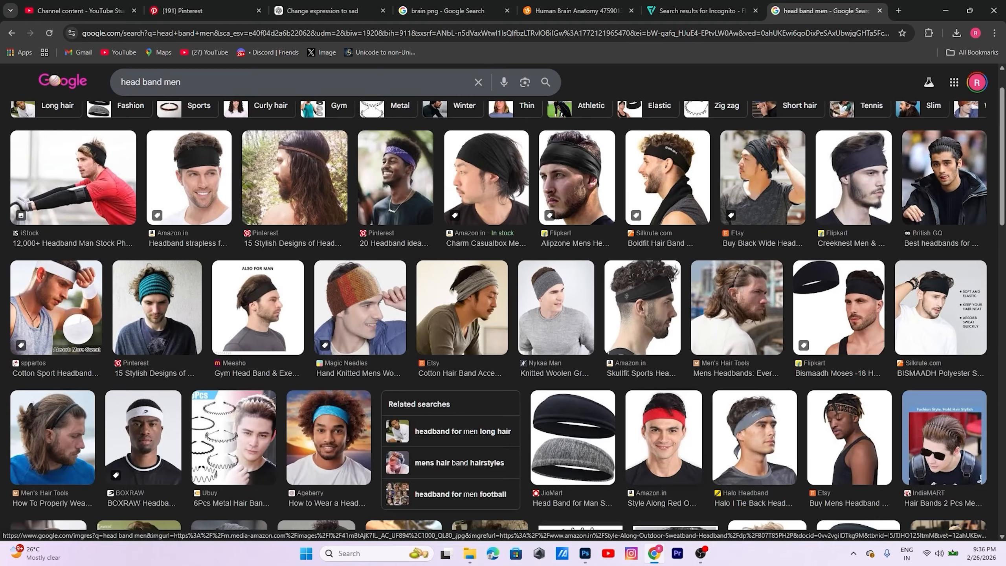
# Find the Myntra photo of a man wearing a black headband in the "head band men" image results and save it
pyautogui.scroll(-6, 503, 317)
pyautogui.click(674, 168)
pyautogui.click(648, 407)
pyautogui.scroll(-17, 337, 317)
pyautogui.click(526, 242)
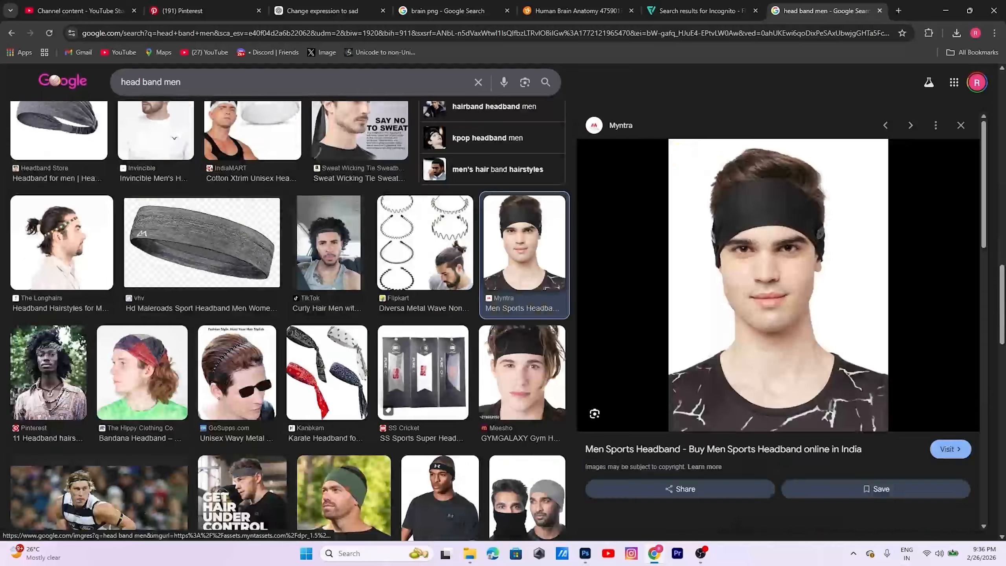
pyautogui.rightClick(725, 257)
pyautogui.click(771, 445)
# Place the saved headband photo in the Photoshop document above the masked portrait, scaled to about 981 x 1309 px and centred on the head
pyautogui.hotkey('alt', 'Tab')
pyautogui.hotkey('alt', 'Tab')
pyautogui.moveTo(211, 137); pyautogui.dragTo(456, 348)
pyautogui.hotkey('alt', 'Tab')
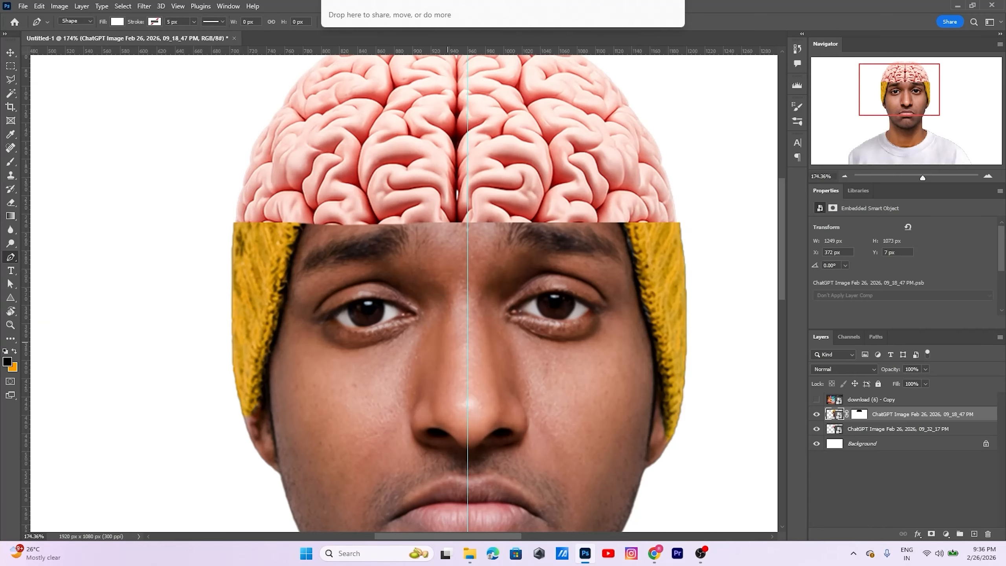
pyautogui.scroll(-4, 458, 349)
pyautogui.scroll(-1, 453, 343)
pyautogui.moveTo(432, 284); pyautogui.dragTo(442, 355)
pyautogui.scroll(-5, 454, 343)
pyautogui.moveTo(559, 496); pyautogui.dragTo(595, 527)
pyautogui.press('Return')
# Add a layer mask to the headband photo layer above the masked portrait
pyautogui.scroll(5, 456, 376)
pyautogui.press('p')
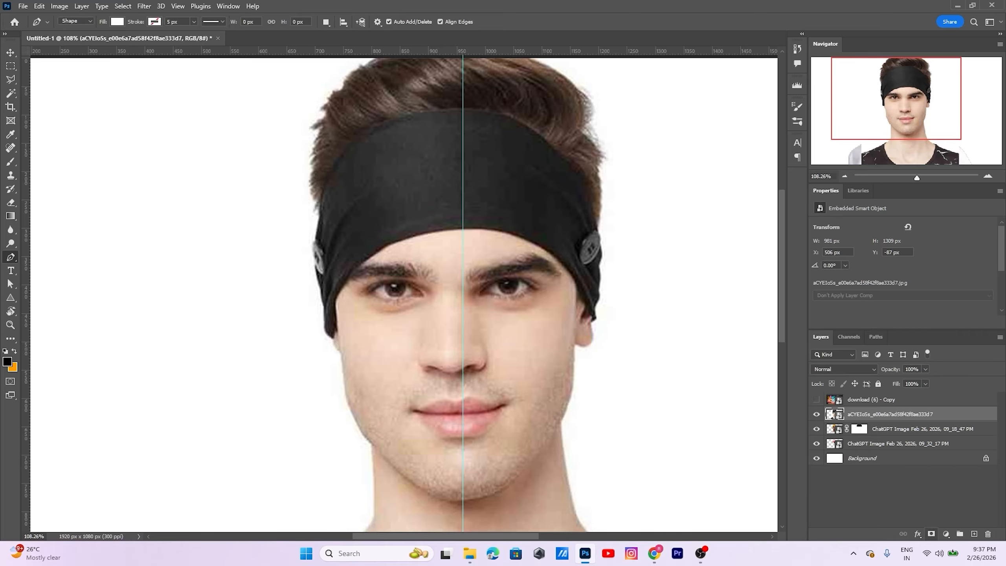
pyautogui.click(932, 534)
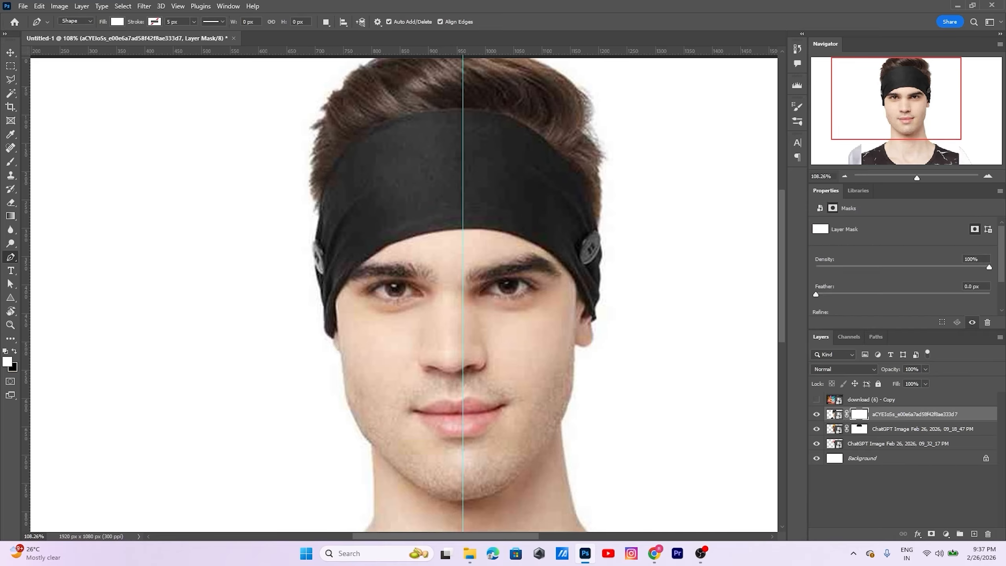
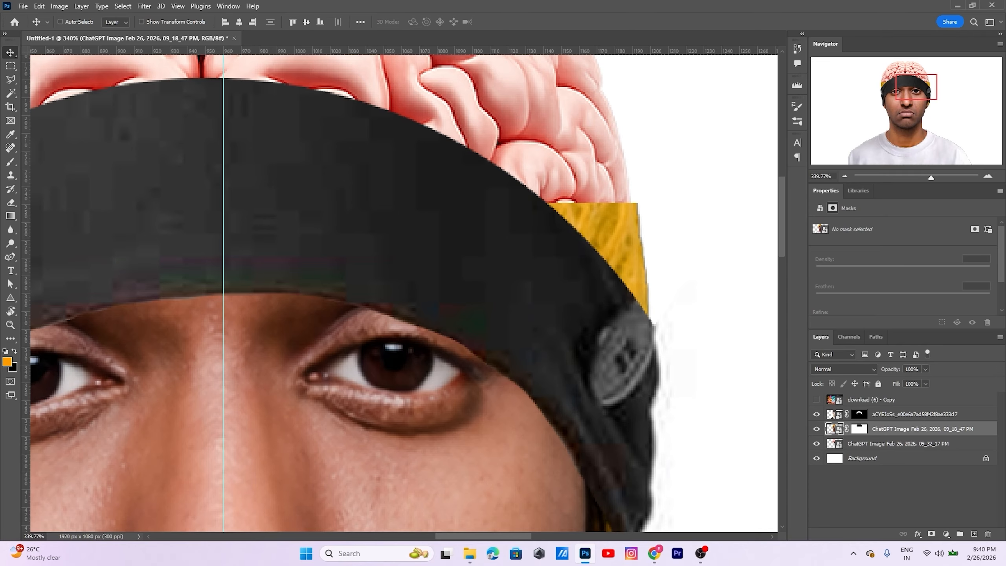
# On the portrait layer's mask, hide the yellow beanie showing above the headband on the right side of the head
pyautogui.click(860, 428)
pyautogui.press('e')
pyautogui.moveTo(564, 210)
pyautogui.mouseDown()
pyautogui.moveTo(628, 254)
pyautogui.moveTo(646, 303)
pyautogui.mouseUp()
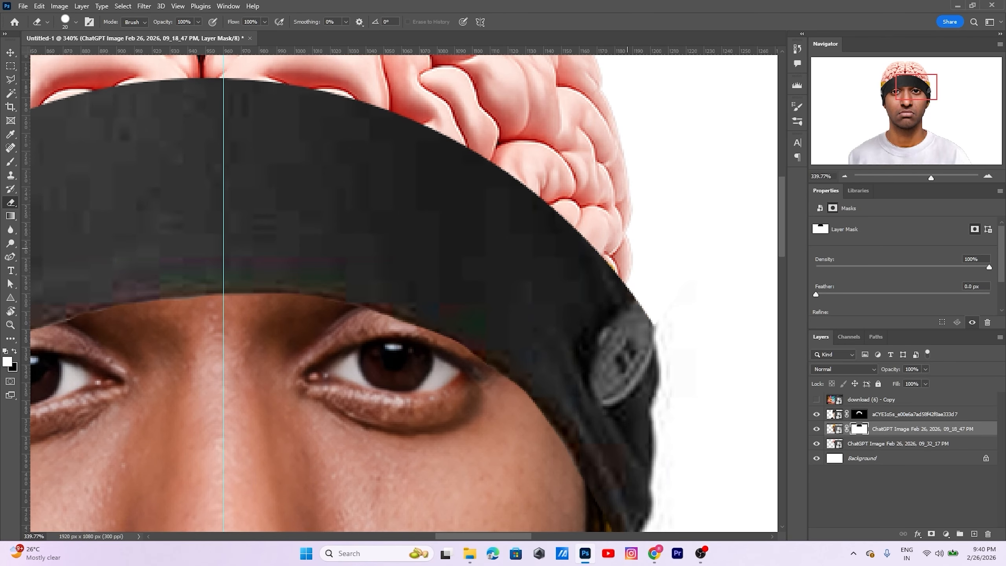
pyautogui.scroll(-10, 627, 249)
pyautogui.moveTo(306, 232)
pyautogui.mouseDown()
pyautogui.moveTo(434, 239)
pyautogui.moveTo(430, 269)
pyautogui.moveTo(458, 242)
pyautogui.mouseUp()
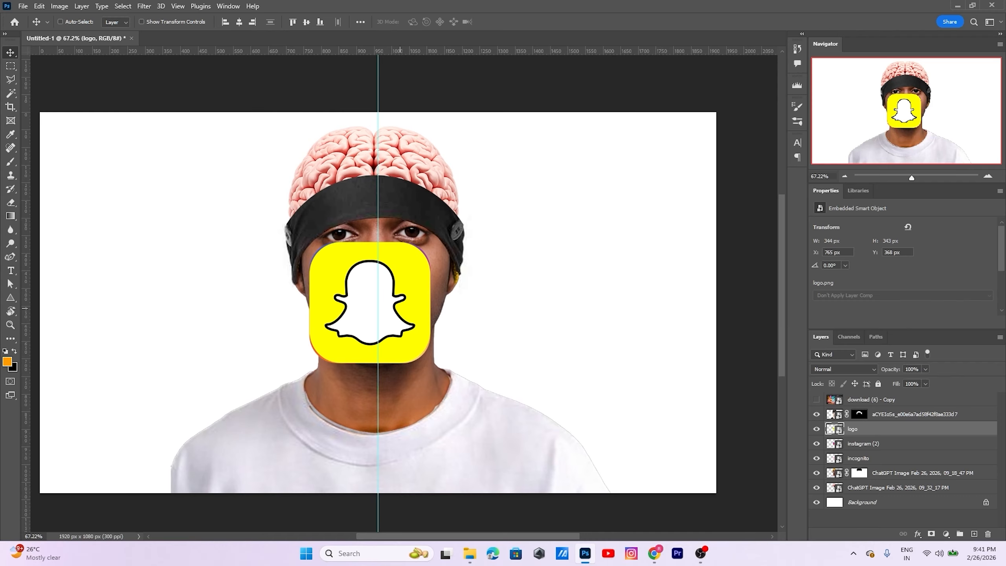
# Move the Snapchat logo to the upper right of the portrait and the Instagram logo below and outside it
pyautogui.moveTo(400, 283); pyautogui.dragTo(580, 195)
pyautogui.rightClick(398, 315)
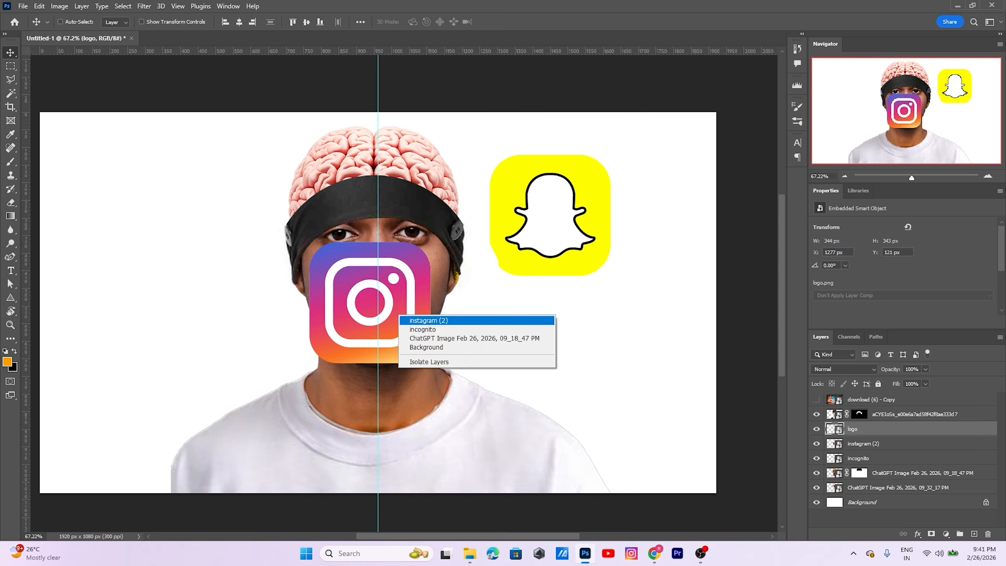
pyautogui.click(412, 321)
pyautogui.moveTo(408, 296); pyautogui.dragTo(658, 317)
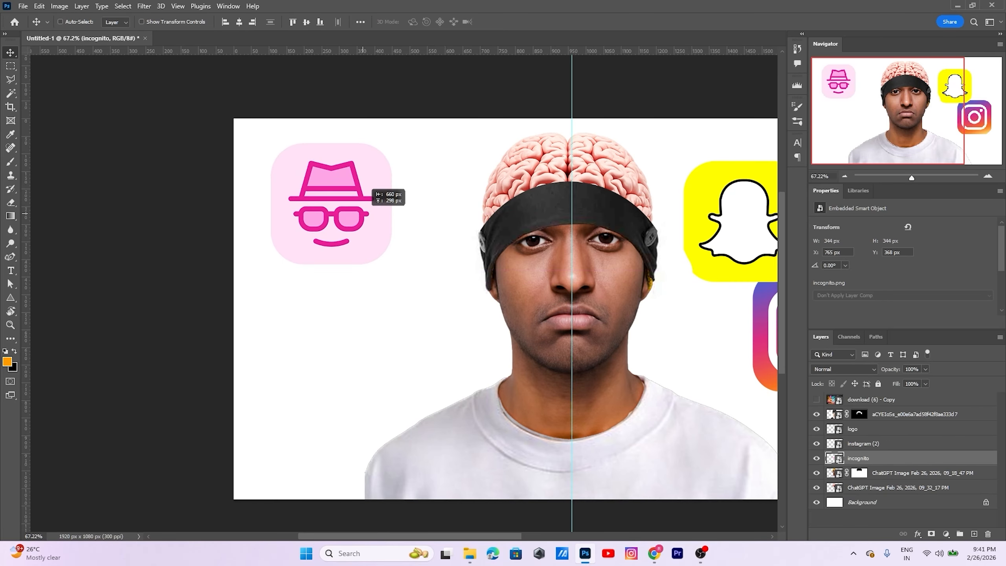
# Move the incognito logo to the upper left of the portrait and position the Pornhub logo directly below it
pyautogui.moveTo(382, 191); pyautogui.dragTo(400, 200)
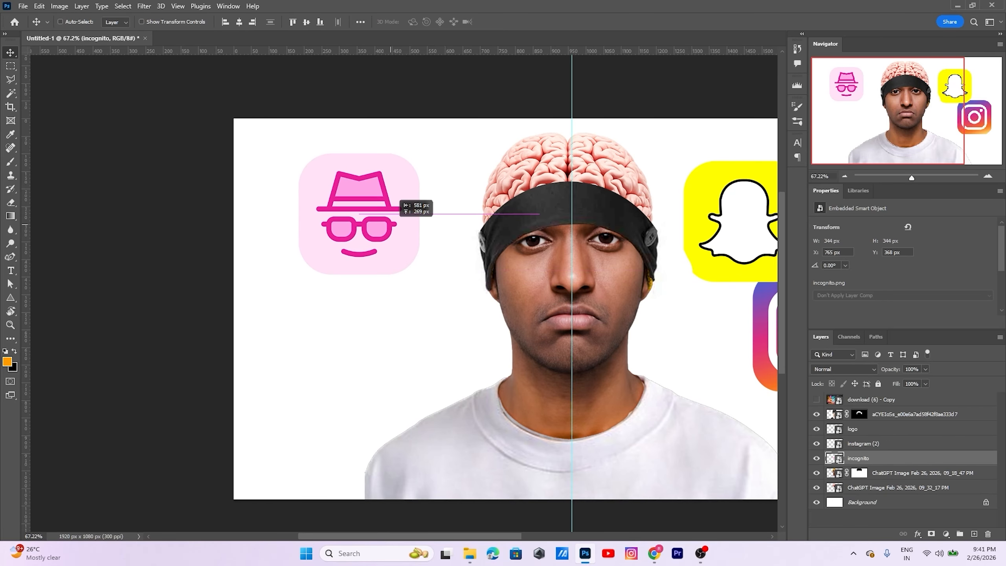
pyautogui.hotkey('alt', 'Tab')
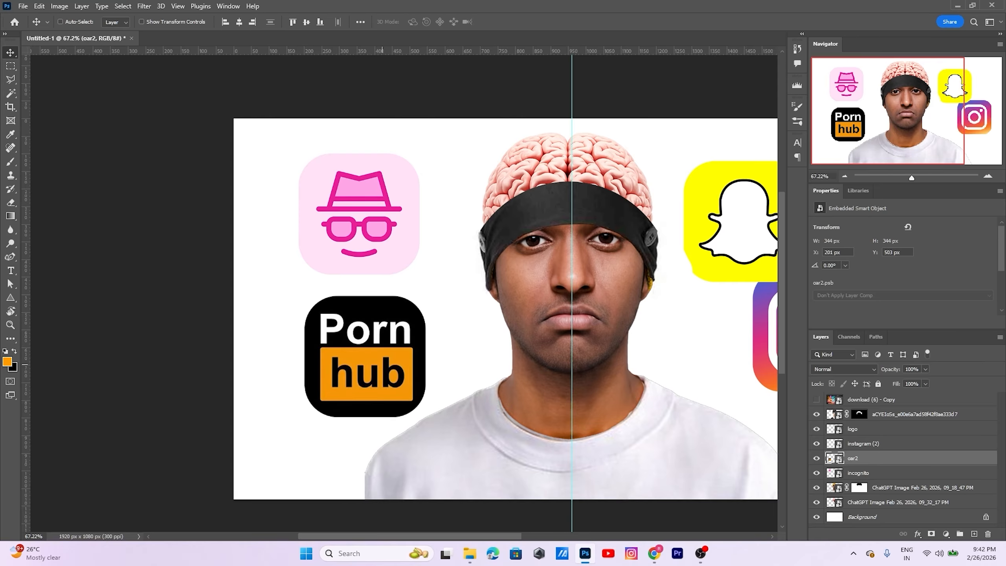
pyautogui.moveTo(376, 363)
pyautogui.mouseDown()
pyautogui.moveTo(371, 385)
pyautogui.moveTo(373, 363)
pyautogui.mouseUp()
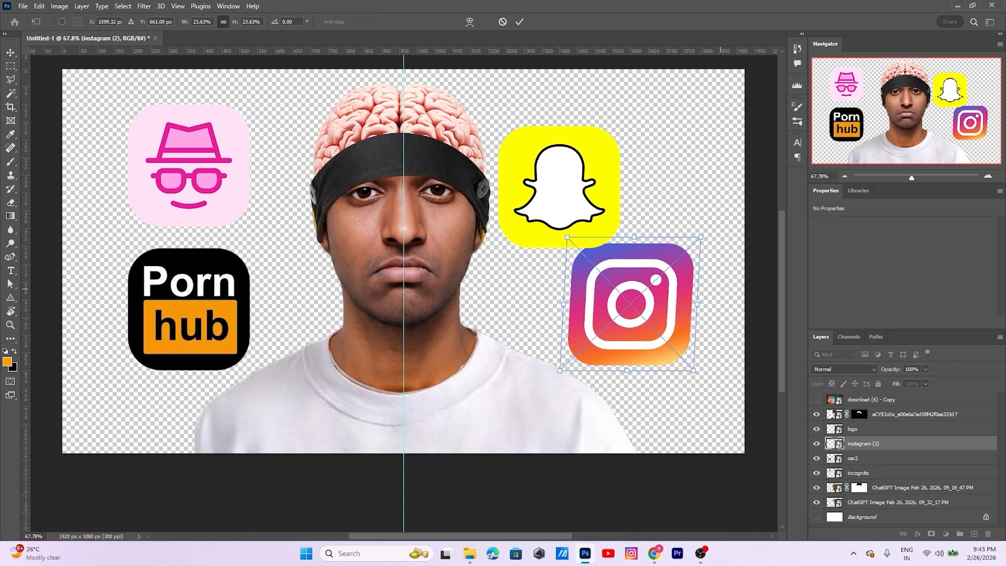
# Rotate the Instagram logo about 5° clockwise, and tilt and shift the Snapchat logo towards the upper right of the canvas
pyautogui.moveTo(729, 264); pyautogui.dragTo(722, 293)
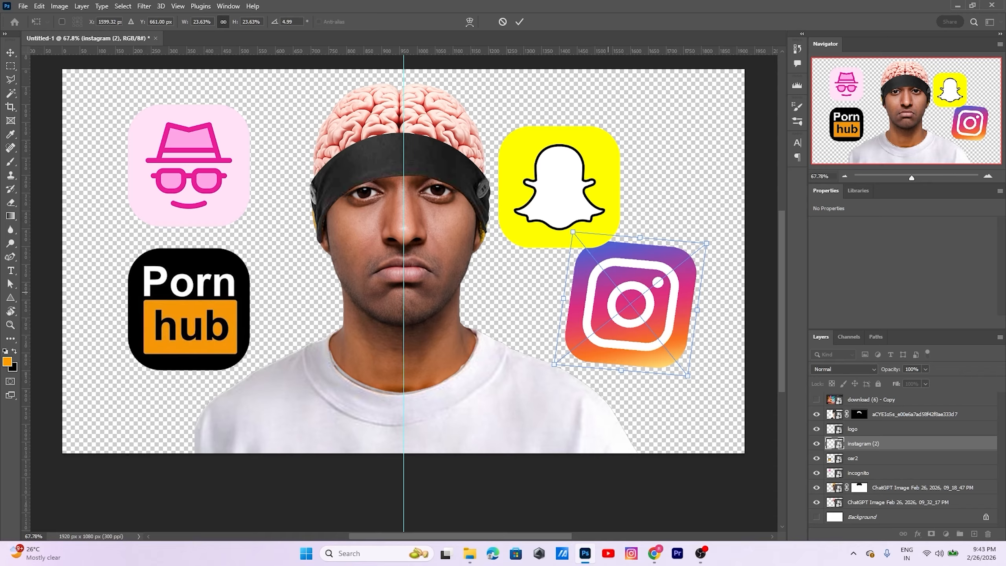
pyautogui.press('Return')
pyautogui.hotkey('ctrl', 't')
pyautogui.moveTo(628, 183); pyautogui.dragTo(656, 161)
pyautogui.press('Return')
# Move the Instagram logo up and closer to the face, and nudge the Snapchat logo slightly down
pyautogui.rightClick(632, 285)
pyautogui.click(637, 288)
pyautogui.moveTo(637, 288); pyautogui.dragTo(603, 274)
pyautogui.moveTo(650, 154); pyautogui.dragTo(655, 162)
# Rotate the incognito logo about 6° counter-clockwise and shift it slightly up and to the left
pyautogui.hotkey('ctrl', 't')
pyautogui.moveTo(278, 190); pyautogui.dragTo(275, 172)
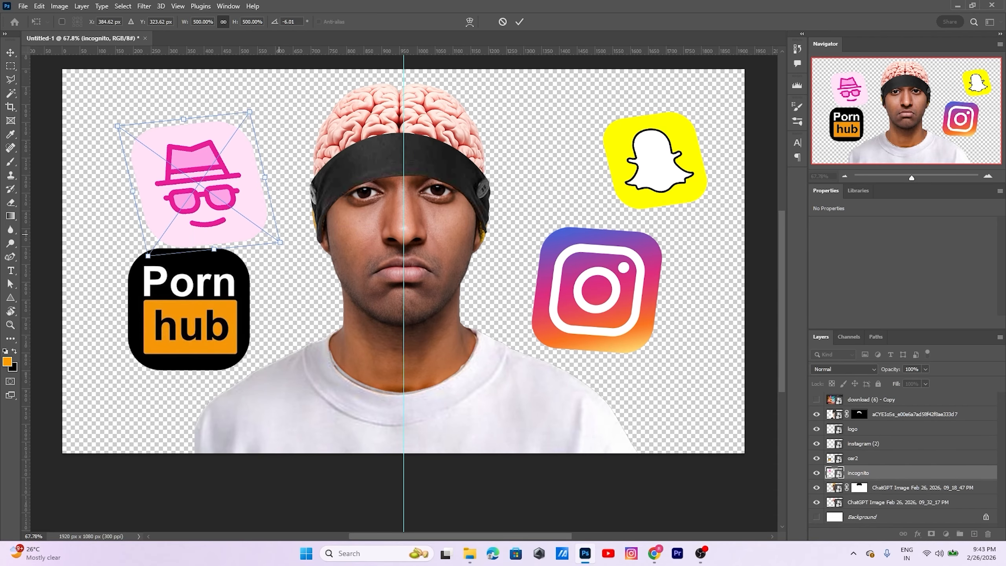
pyautogui.press('Return')
pyautogui.moveTo(199, 171)
pyautogui.mouseDown()
pyautogui.moveTo(194, 297)
pyautogui.moveTo(187, 160)
pyautogui.mouseUp()
pyautogui.moveTo(288, 112); pyautogui.dragTo(293, 126)
pyautogui.press('Escape')
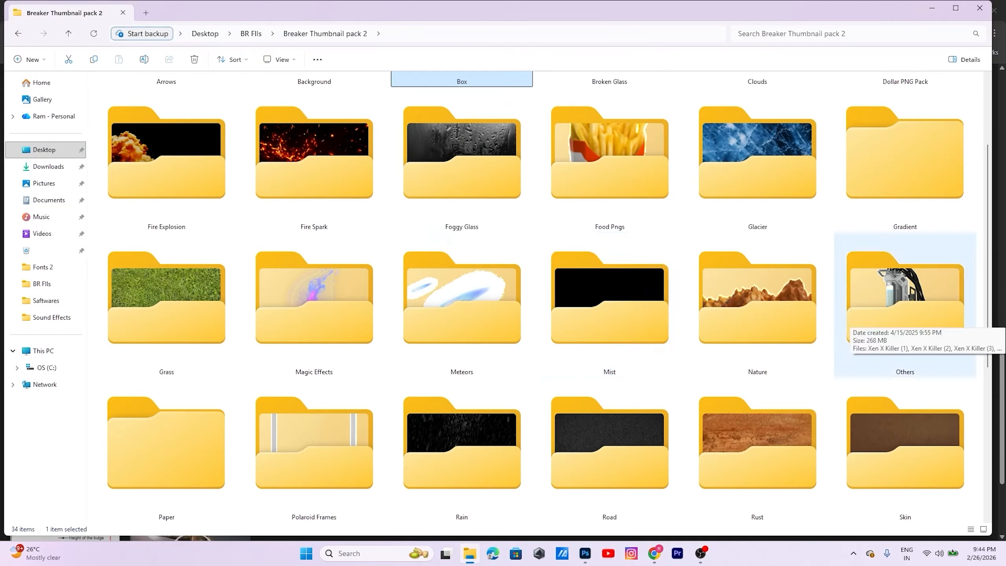
# From the Others folder of Breaker Thumbnail pack 2, place the Xen X Killer (1) and Xen X Killer (3) cable images in the Photoshop document
pyautogui.doubleClick(905, 301)
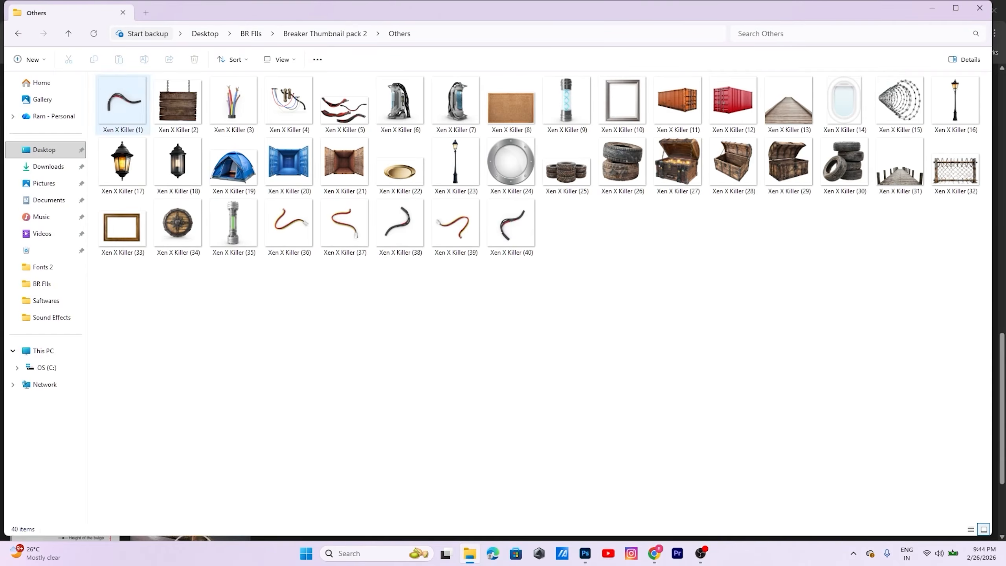
pyautogui.doubleClick(234, 95)
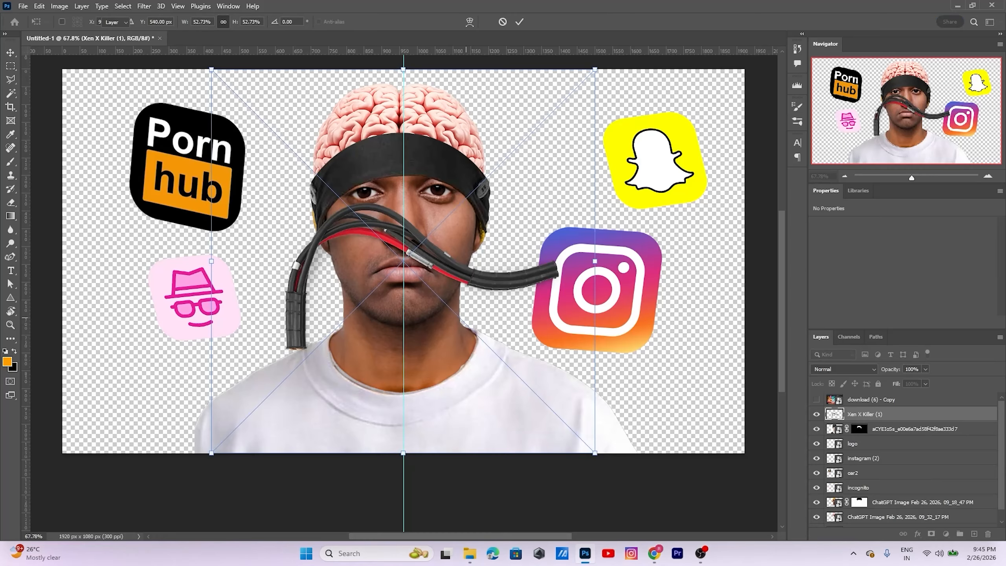
pyautogui.press('Return')
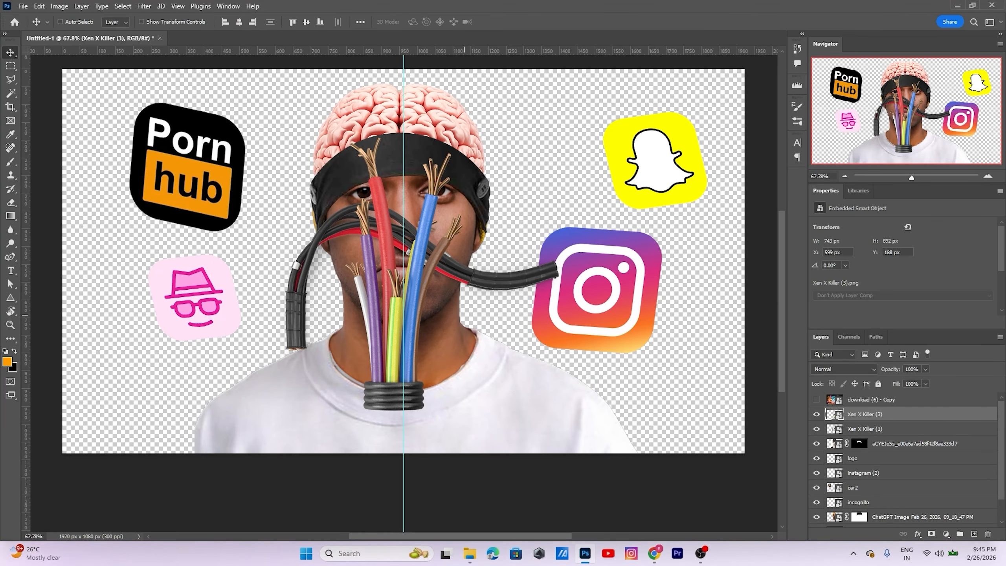
# Select the black ribbed collar of the Xen X Killer (3) wire bundle and mask out the coloured wires
pyautogui.moveTo(468, 326); pyautogui.dragTo(545, 310)
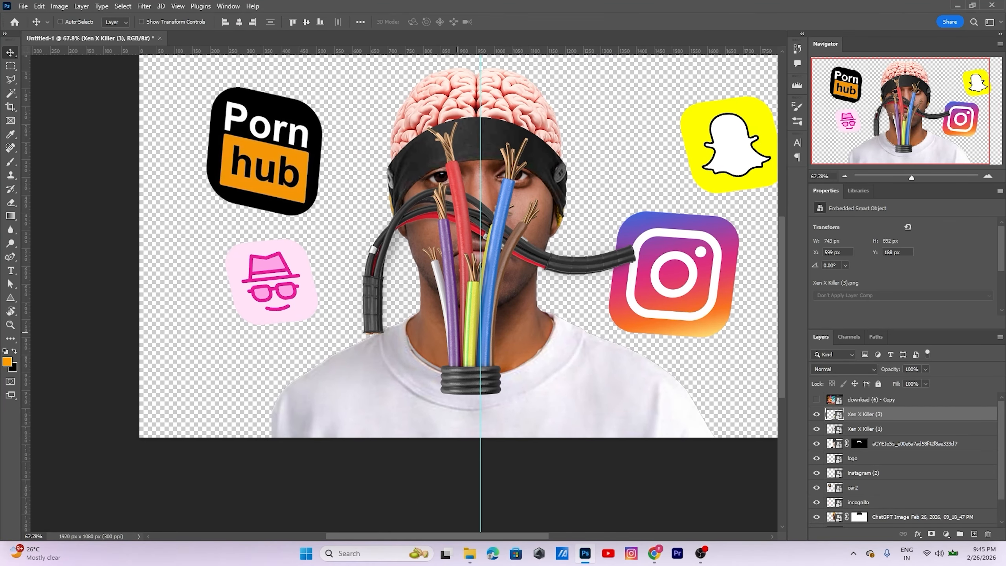
pyautogui.rightClick(460, 336)
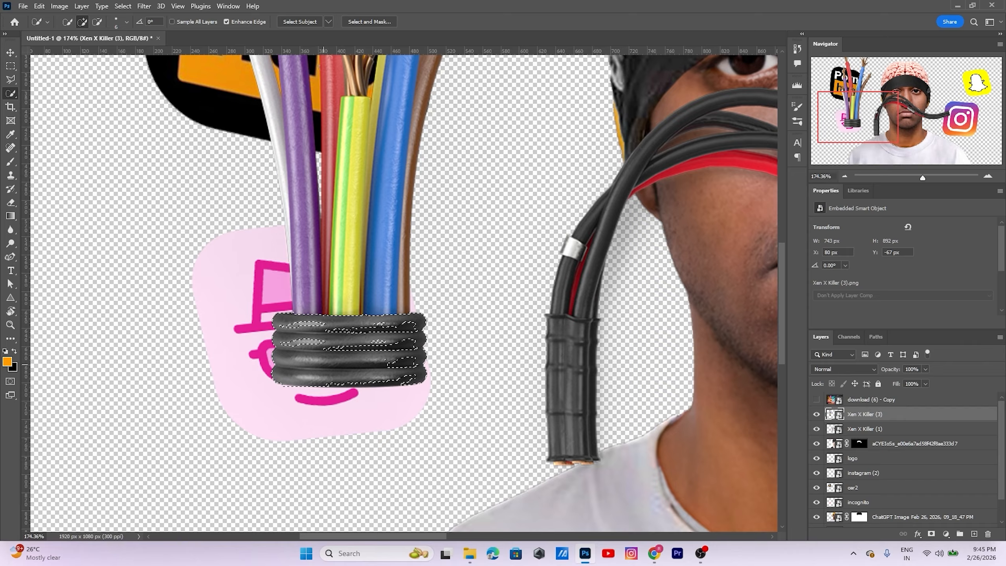
pyautogui.scroll(10, 315, 299)
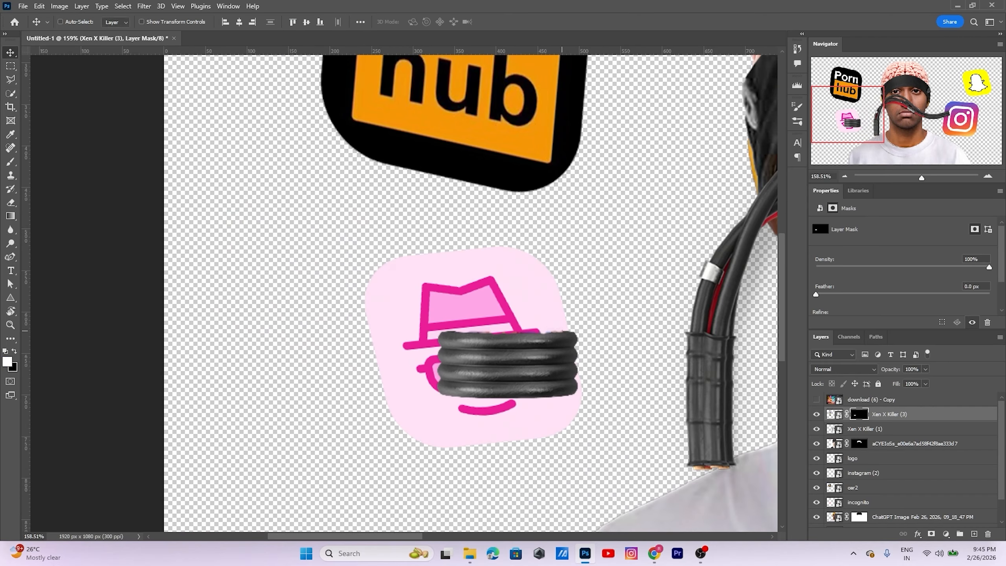
# Rotate the ribbed collar about 28°, scale it to about 146 x 116 px and seat it on the incognito logo's upper-right corner
pyautogui.scroll(-6, 325, 278)
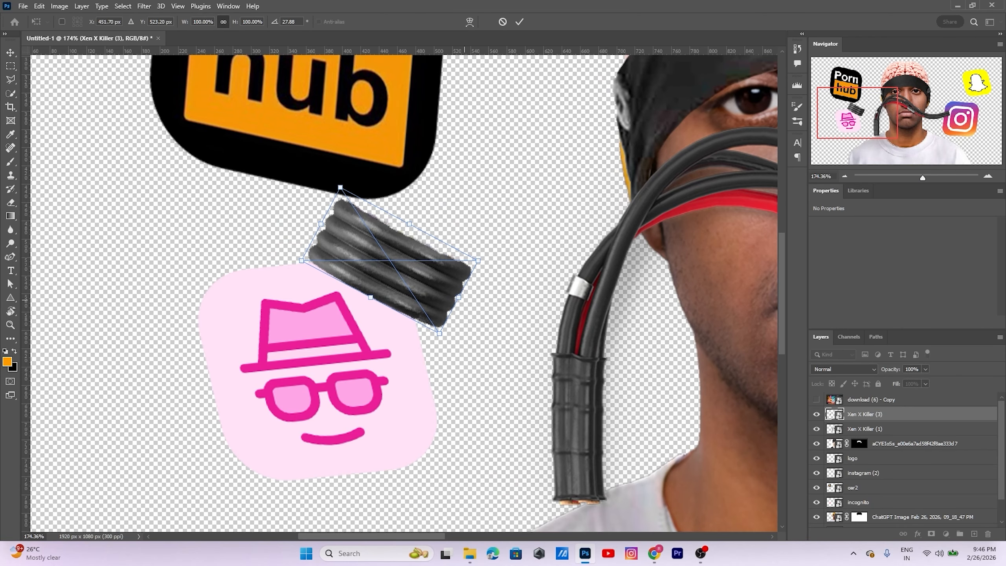
pyautogui.moveTo(461, 298); pyautogui.dragTo(397, 254)
pyautogui.press('Return')
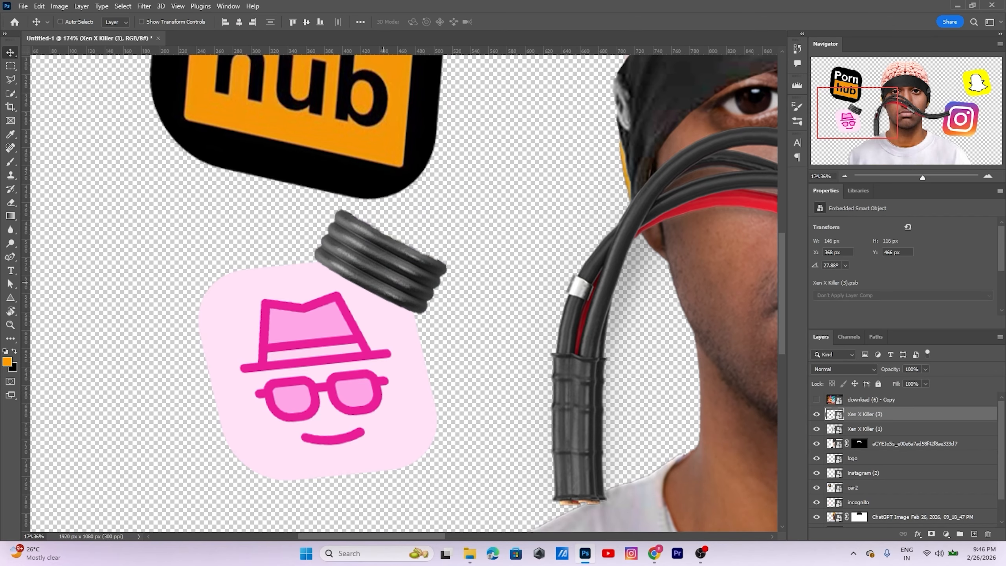
pyautogui.press('Down')
pyautogui.scroll(-10, 382, 281)
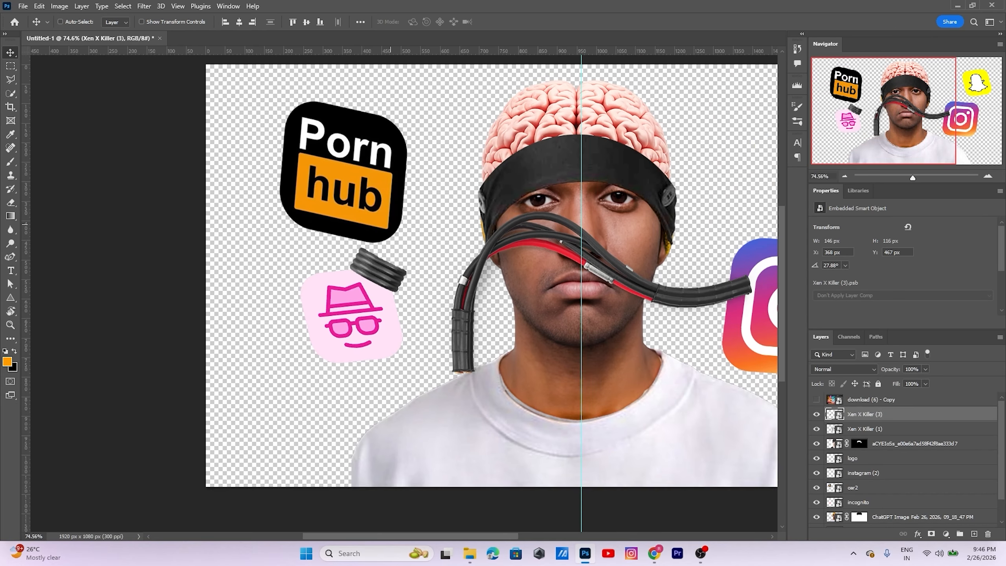
# Duplicate the ribbed collar onto the other logos' inner corners and rotate the Instagram copy to fit its upper-left corner
pyautogui.moveTo(381, 241); pyautogui.dragTo(321, 302)
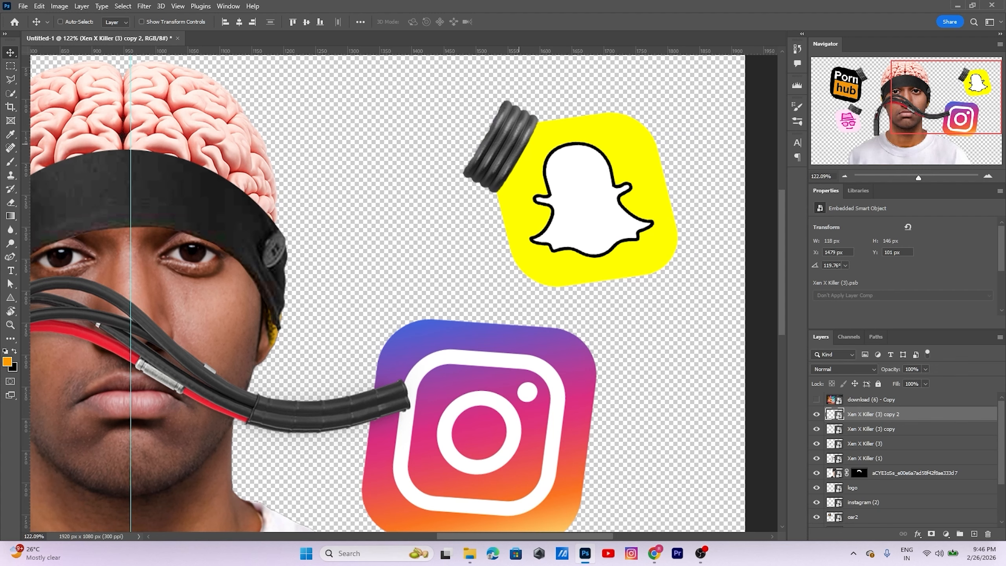
pyautogui.moveTo(501, 112); pyautogui.dragTo(388, 302)
pyautogui.hotkey('ctrl', 't')
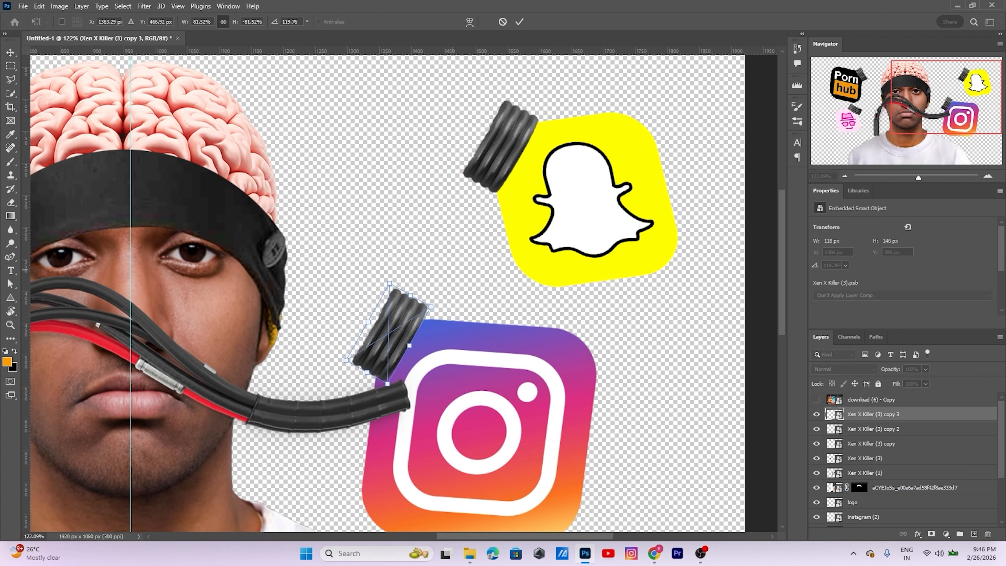
pyautogui.moveTo(449, 250); pyautogui.dragTo(480, 209)
pyautogui.press('Return')
# Scale, rotate and move the Xen X Killer (1) cable to about 737 x 483 px so it runs from the headband to the Snapchat logo
pyautogui.scroll(-5, 438, 305)
pyautogui.rightClick(445, 303)
pyautogui.click(454, 310)
pyautogui.hotkey('ctrl', 't')
pyautogui.moveTo(621, 60); pyautogui.dragTo(549, 132)
pyautogui.moveTo(562, 123); pyautogui.dragTo(668, 112)
pyautogui.moveTo(532, 218); pyautogui.dragTo(579, 243)
pyautogui.press('Return')
pyautogui.scroll(4, 580, 243)
pyautogui.moveTo(356, 195); pyautogui.dragTo(292, 223)
# Start Puppet Warp on the cable and place five pins along it from the headband end towards the Snapchat logo
pyautogui.click(59, 5)
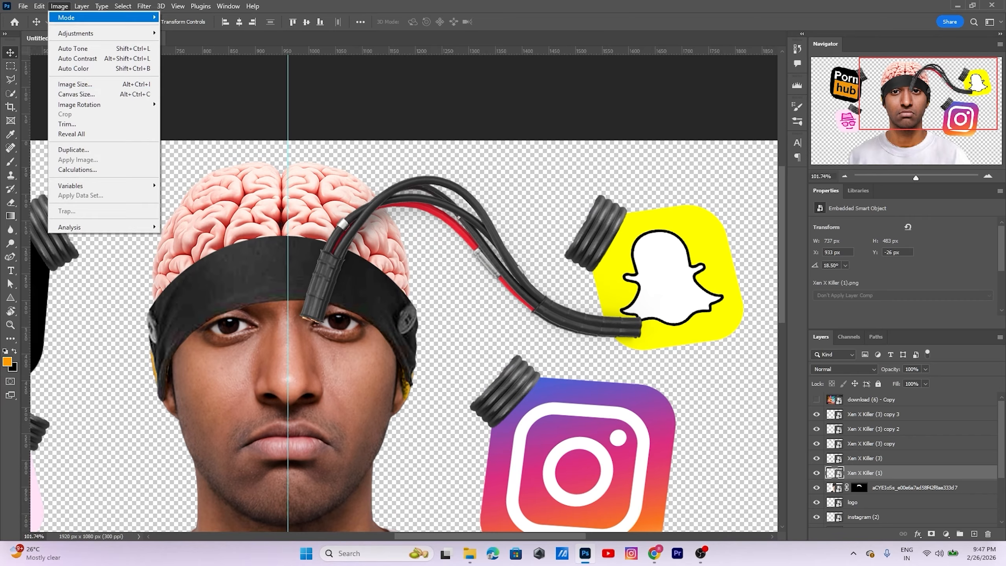
pyautogui.click(71, 153)
pyautogui.click(320, 286)
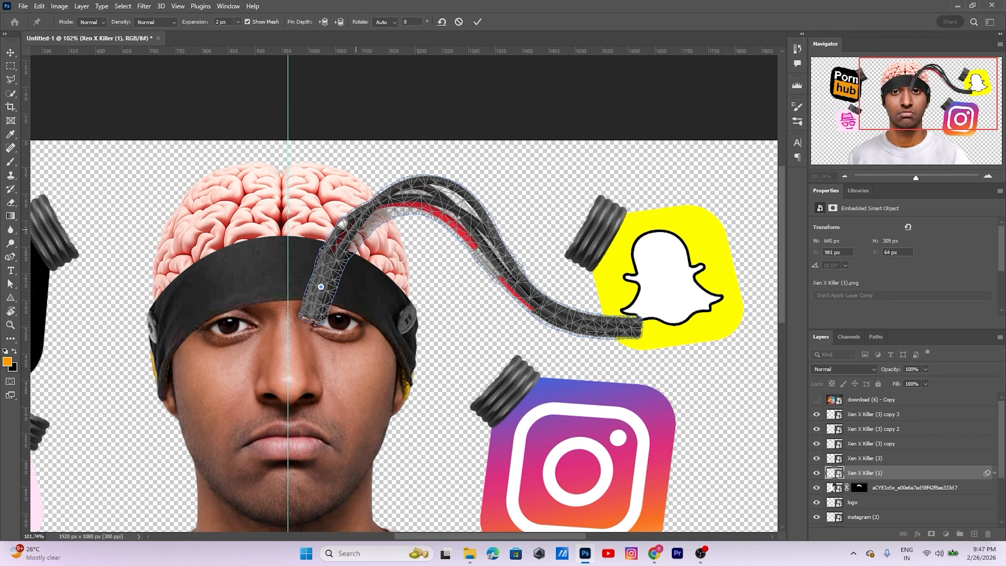
pyautogui.click(356, 226)
pyautogui.click(424, 200)
pyautogui.click(490, 249)
pyautogui.click(549, 315)
# Bend the cable upwards with the puppet pins so its far end meets the Snapchat logo's collar
pyautogui.moveTo(630, 331); pyautogui.dragTo(589, 224)
pyautogui.moveTo(490, 249); pyautogui.dragTo(482, 201)
pyautogui.moveTo(549, 314); pyautogui.dragTo(539, 211)
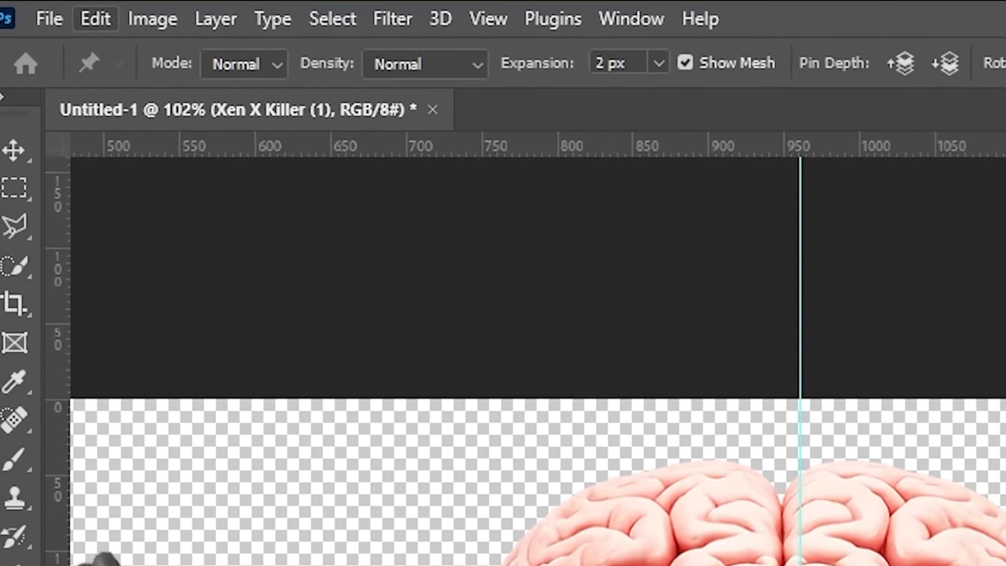
pyautogui.click(39, 6)
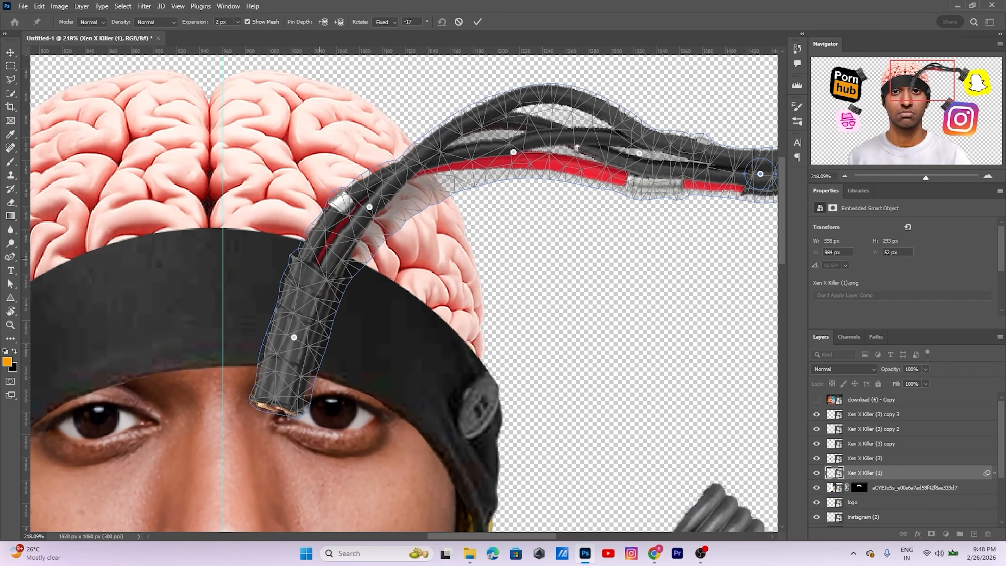
# Fine-tune the puppet pins to push the cable end into the Snapchat collar and raise the arch in the middle
pyautogui.scroll(2, 321, 268)
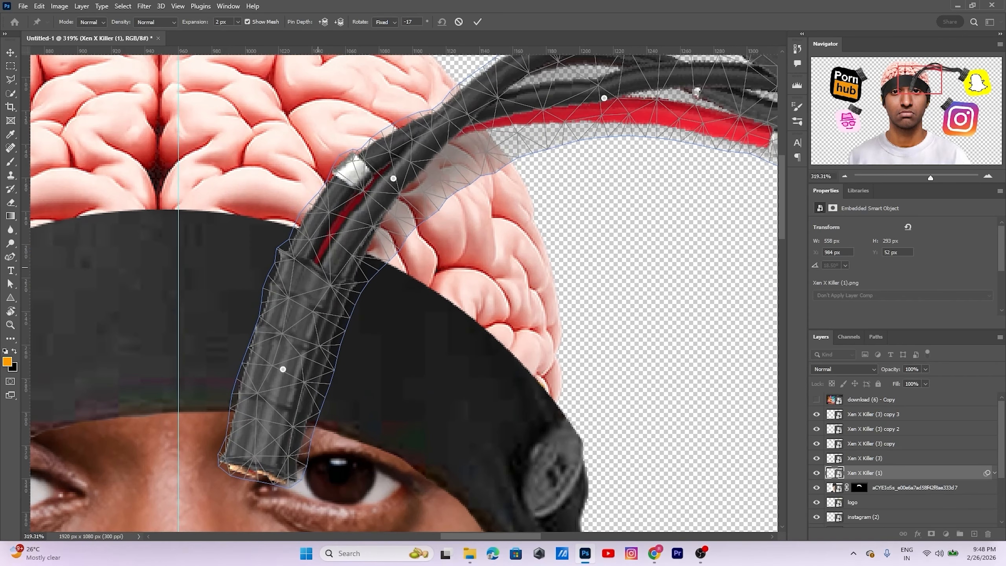
pyautogui.scroll(-2, 125, 213)
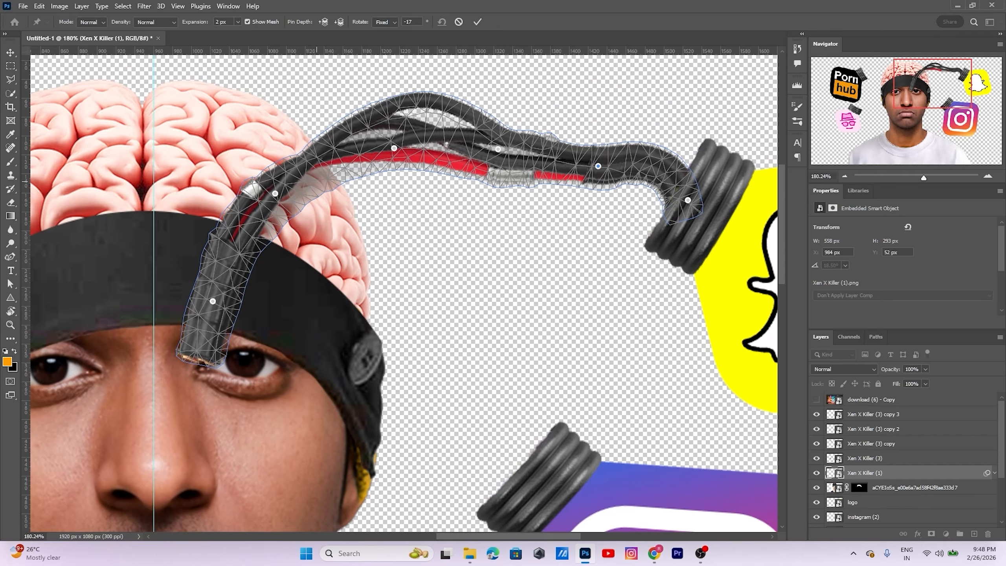
pyautogui.moveTo(688, 200); pyautogui.dragTo(702, 196)
pyautogui.moveTo(394, 149); pyautogui.dragTo(402, 125)
pyautogui.moveTo(599, 167); pyautogui.dragTo(601, 164)
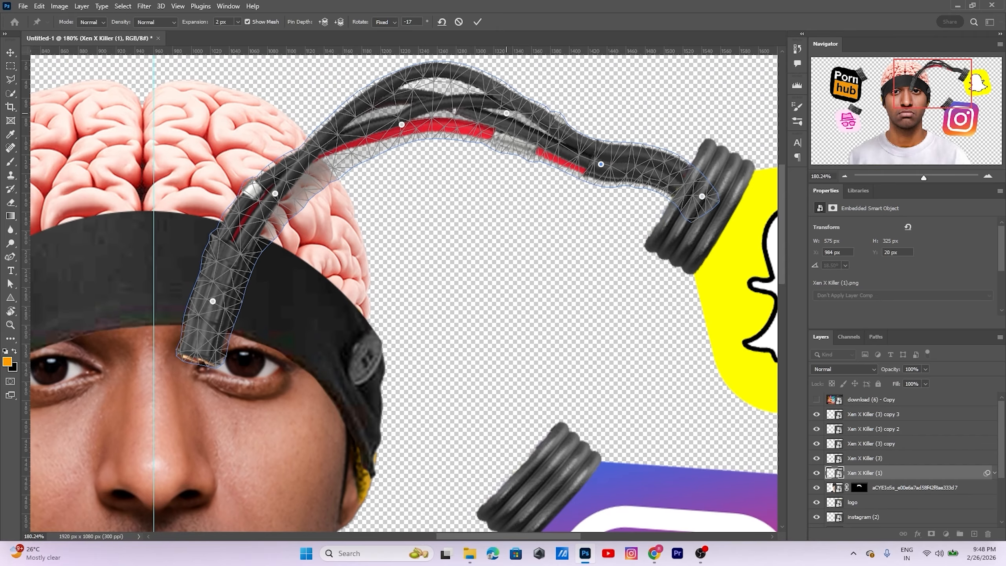
pyautogui.moveTo(498, 149); pyautogui.dragTo(488, 98)
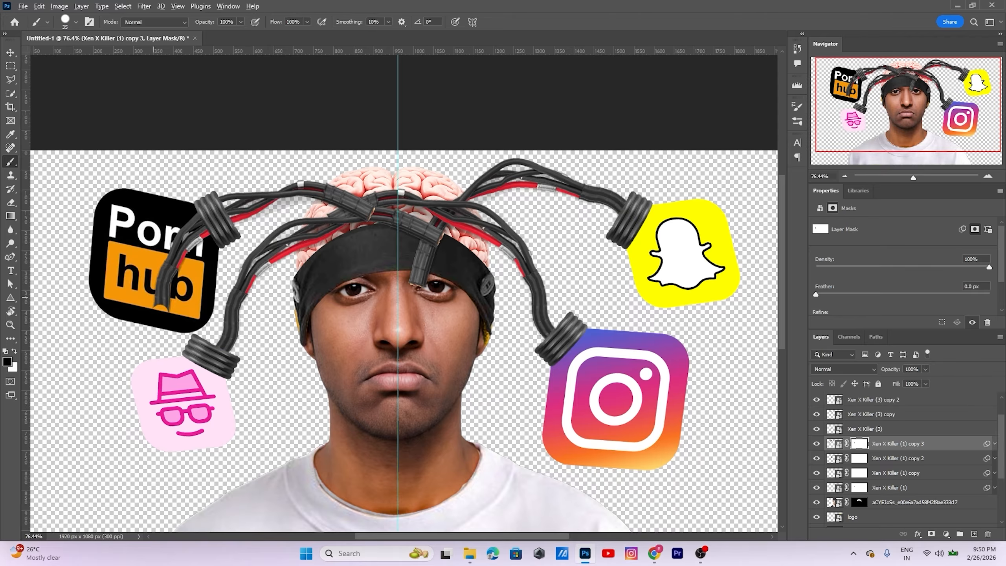
# Paint black on the Xen X Killer (1) copy 3 mask to hide the cable end lying over the Pornhub logo
pyautogui.scroll(3, 142, 222)
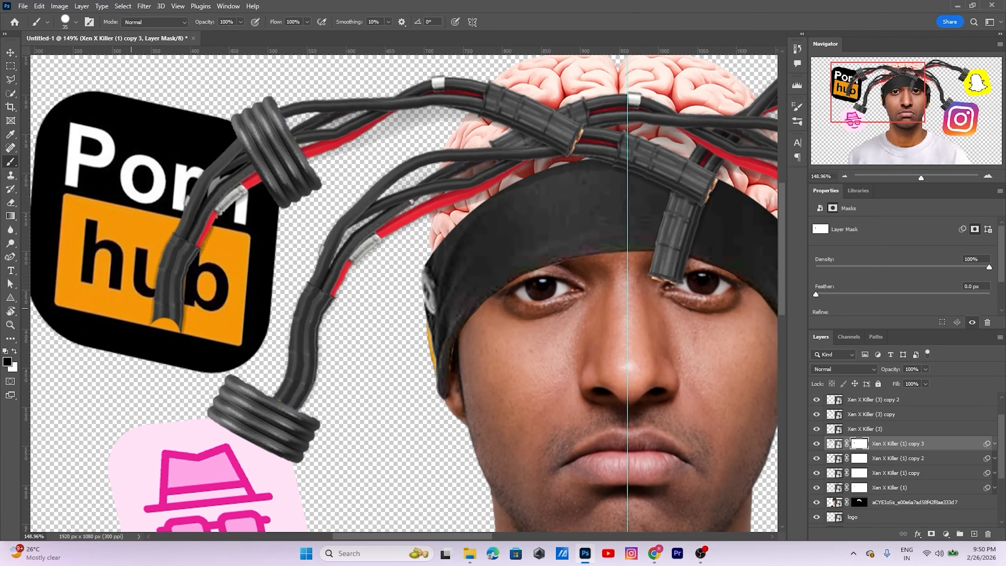
pyautogui.moveTo(163, 336); pyautogui.dragTo(172, 243)
pyautogui.moveTo(172, 243); pyautogui.dragTo(180, 237)
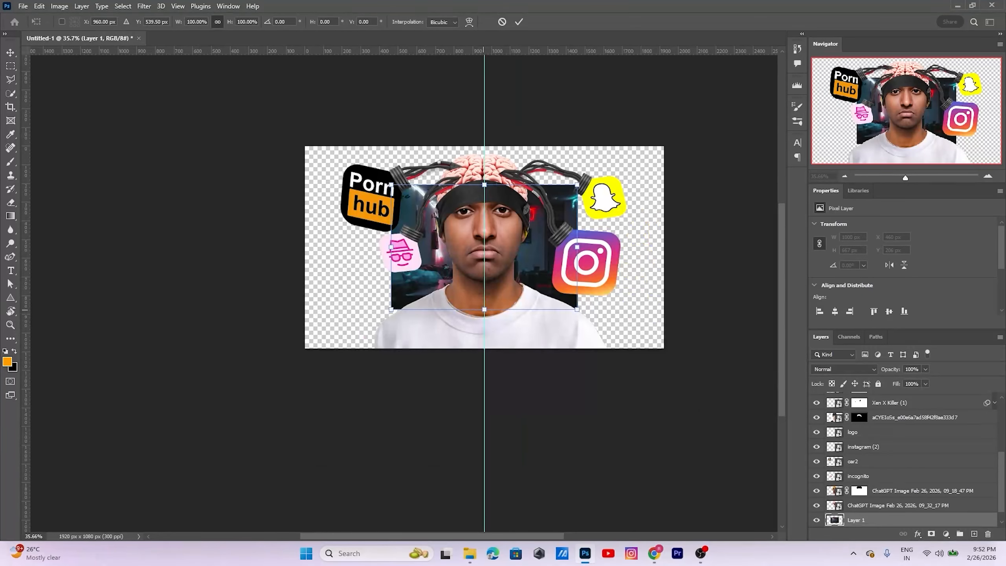
# Scale the room background to 2811 x 1876 px and position it to fill the canvas behind the man
pyautogui.moveTo(485, 309); pyautogui.dragTo(484, 471)
pyautogui.moveTo(529, 404); pyautogui.dragTo(519, 392)
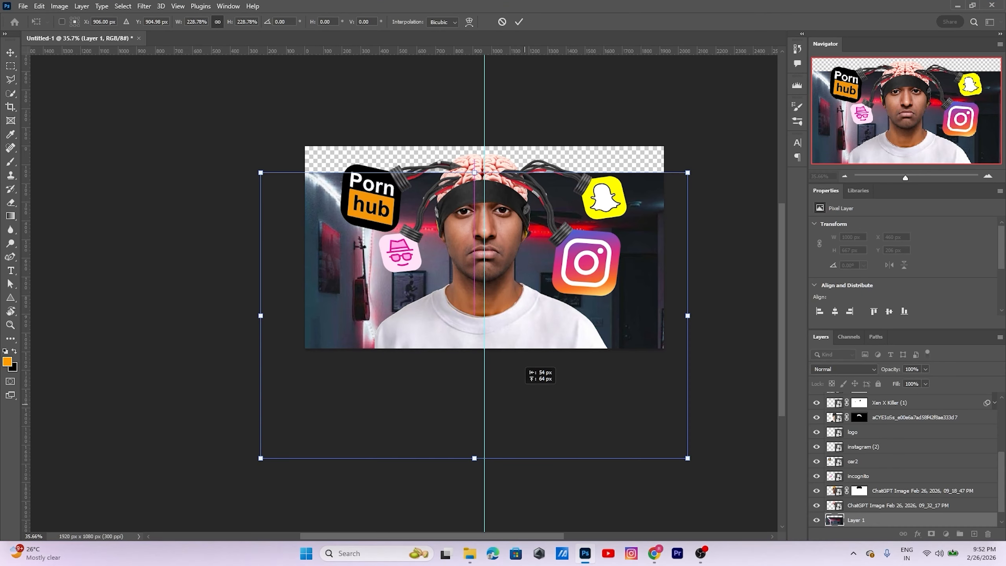
pyautogui.moveTo(481, 174); pyautogui.dragTo(479, 131)
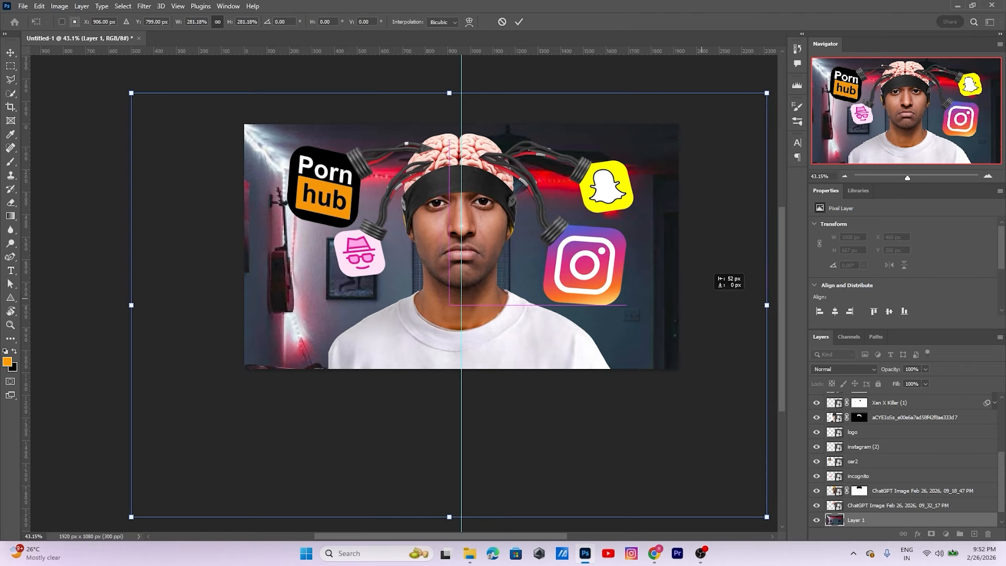
pyautogui.moveTo(706, 298); pyautogui.dragTo(698, 299)
pyautogui.press('Return')
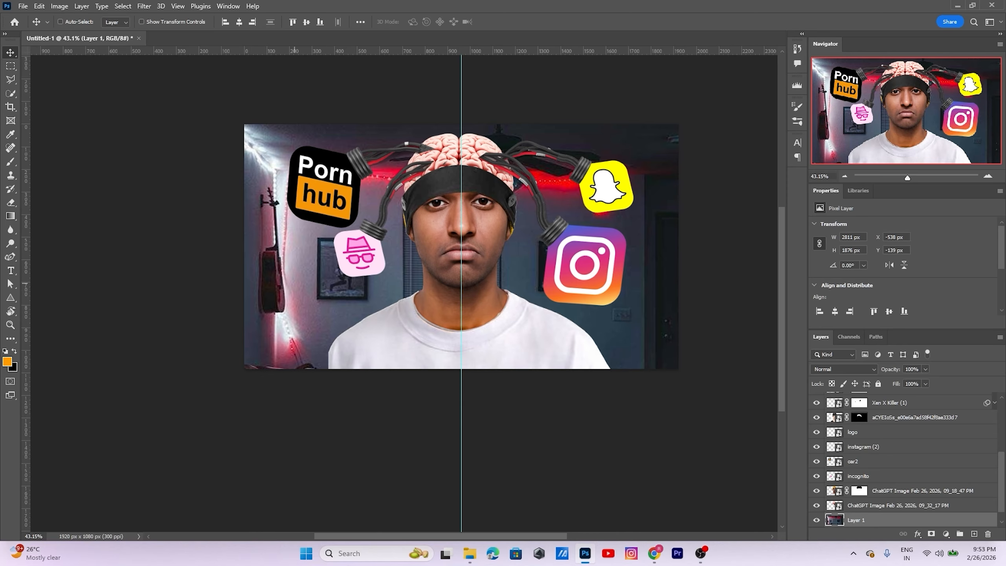
# Duplicate the room background layer and flip the copy horizontally
pyautogui.moveTo(481, 252); pyautogui.dragTo(454, 267)
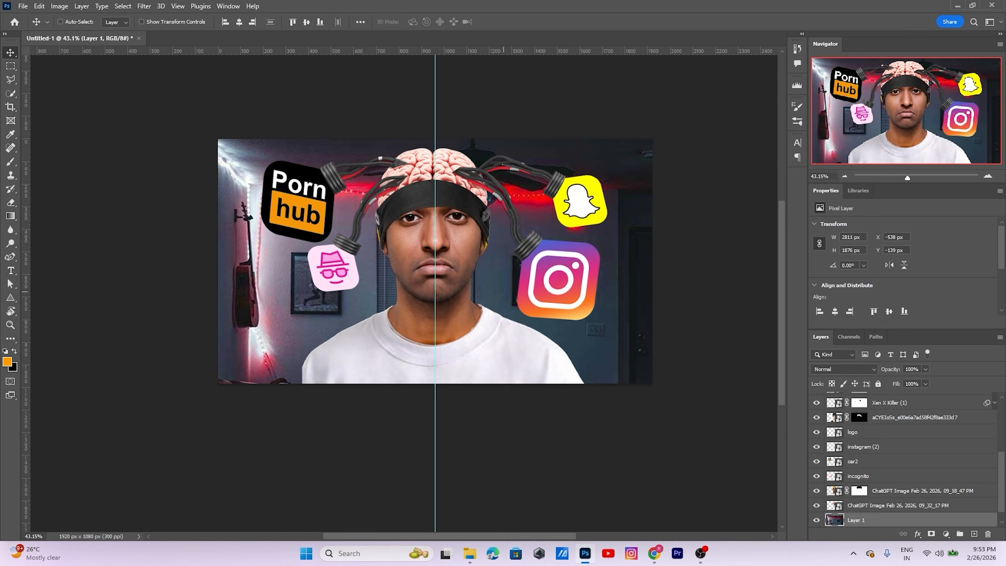
pyautogui.hotkey('ctrl', 'j')
pyautogui.hotkey('ctrl', 't')
pyautogui.rightClick(519, 311)
pyautogui.click(571, 518)
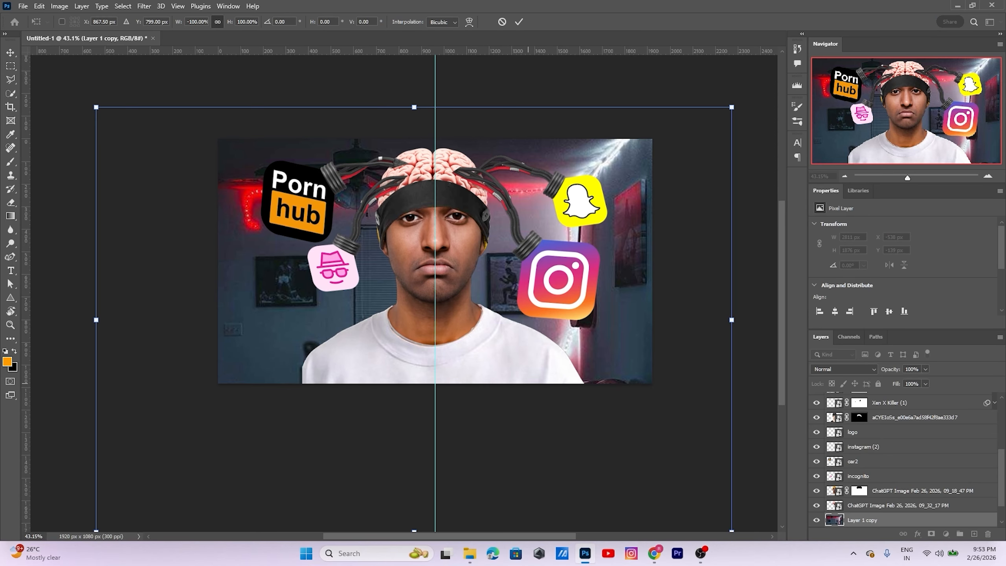
pyautogui.press('Return')
# Erase the bright light strip from the flipped room copy and combine both room layers into one smart object
pyautogui.press('e')
pyautogui.moveTo(631, 154); pyautogui.dragTo(583, 364)
pyautogui.press('v')
pyautogui.keyDown('shift'); pyautogui.click(863, 505); pyautogui.keyUp('shift')
# Apply an Iris Blur of 19 px to the room background, with the ellipse centred on the face and stretched vertically
pyautogui.click(144, 6)
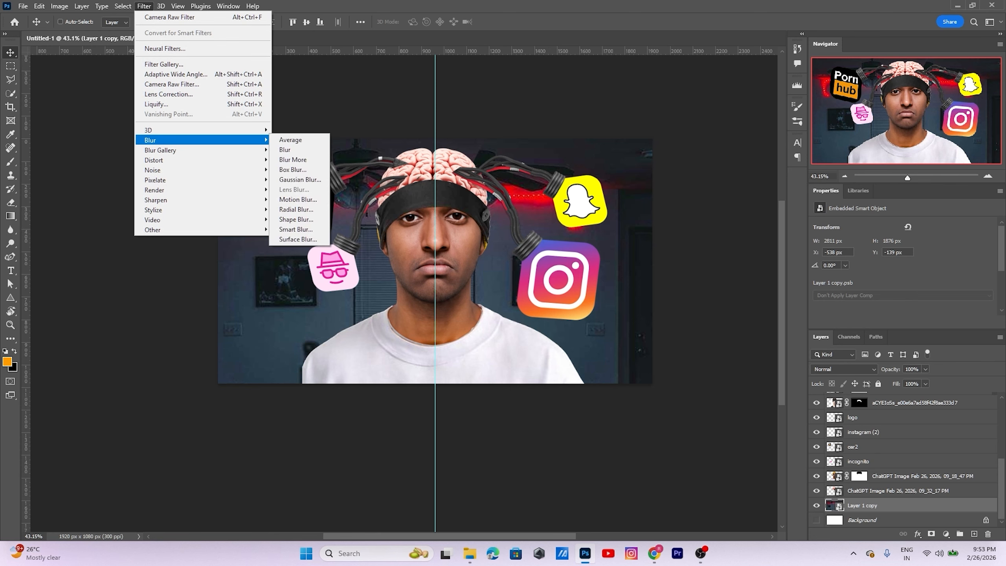
pyautogui.moveTo(160, 150)
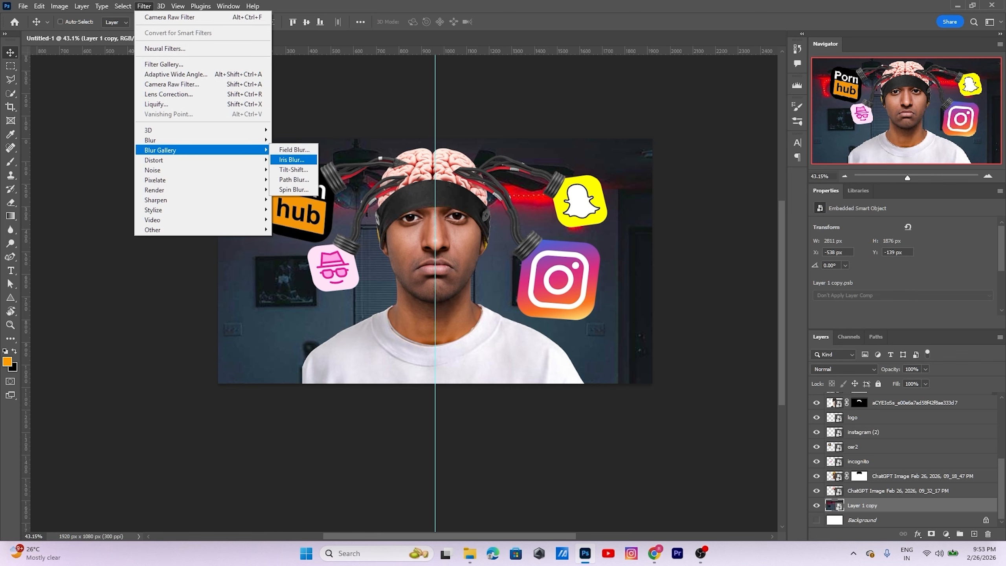
pyautogui.click(293, 160)
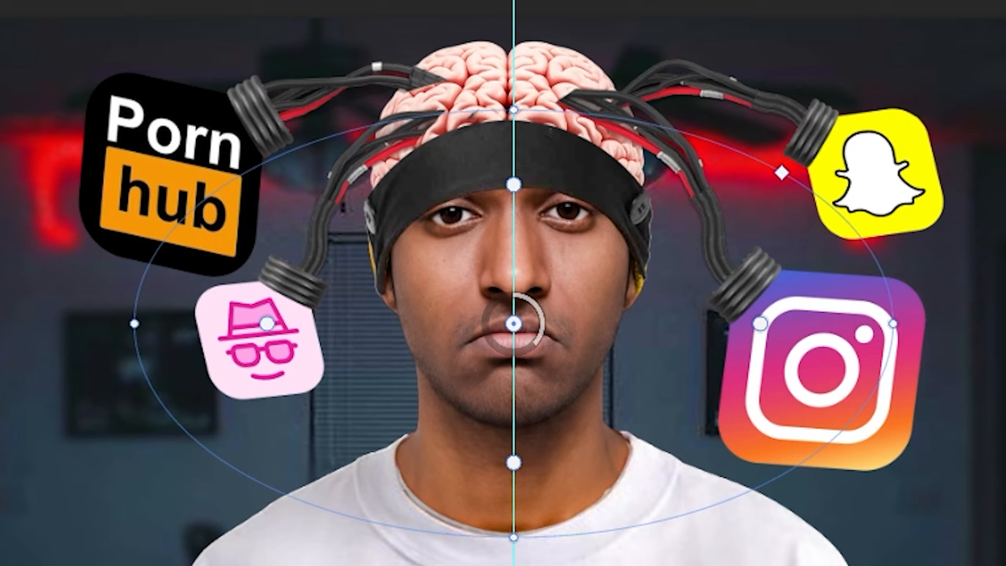
pyautogui.moveTo(472, 485); pyautogui.dragTo(472, 528)
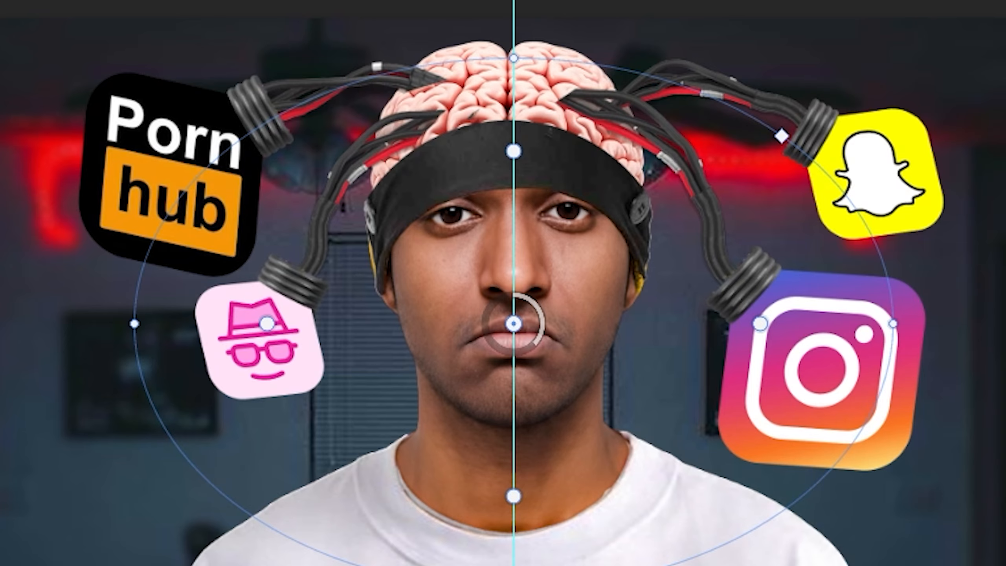
pyautogui.moveTo(514, 58); pyautogui.dragTo(502, 0)
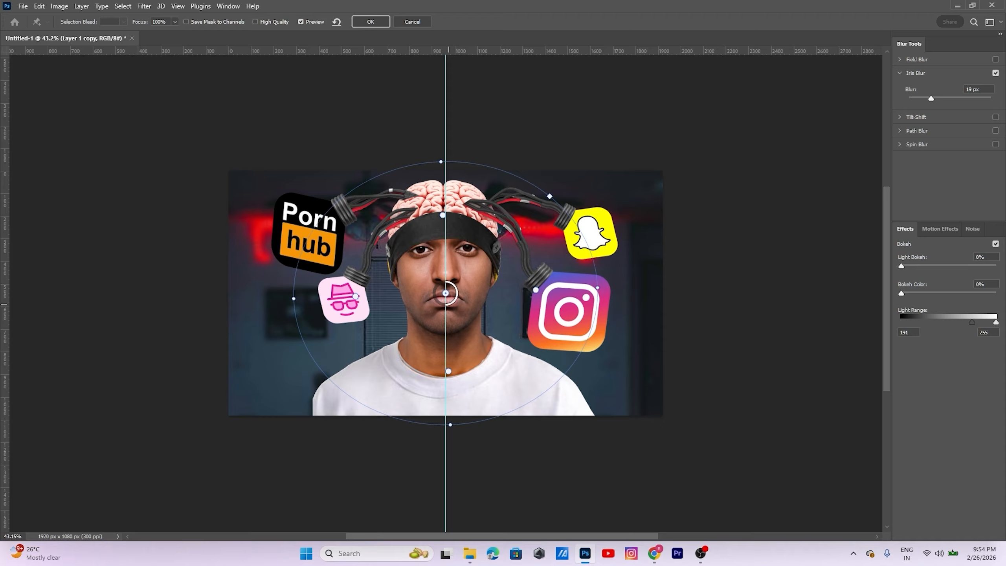
pyautogui.moveTo(449, 305); pyautogui.dragTo(451, 301)
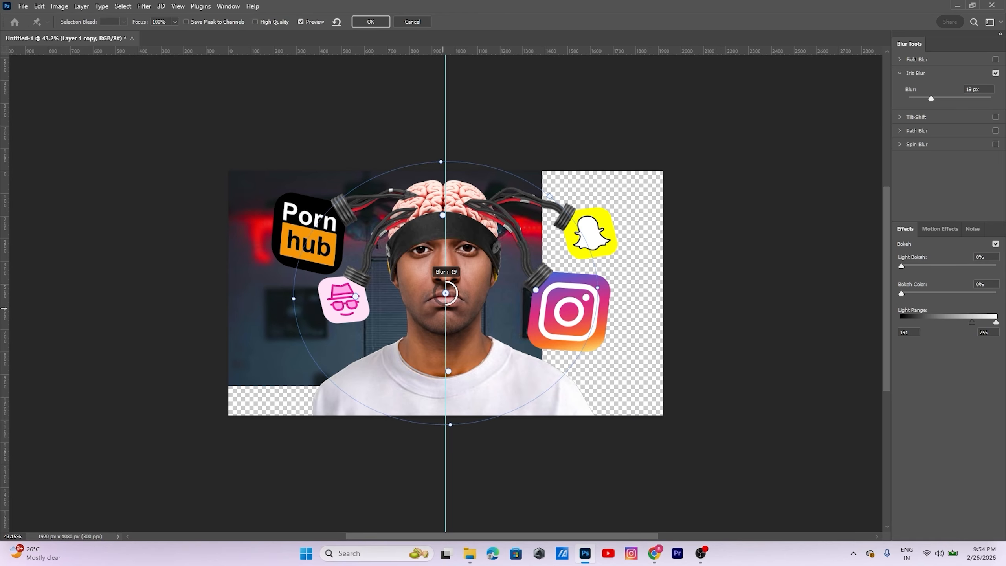
pyautogui.press('Return')
# Set black as the foreground colour and add a gradient fill layer above the room background to darken it
pyautogui.click(946, 533)
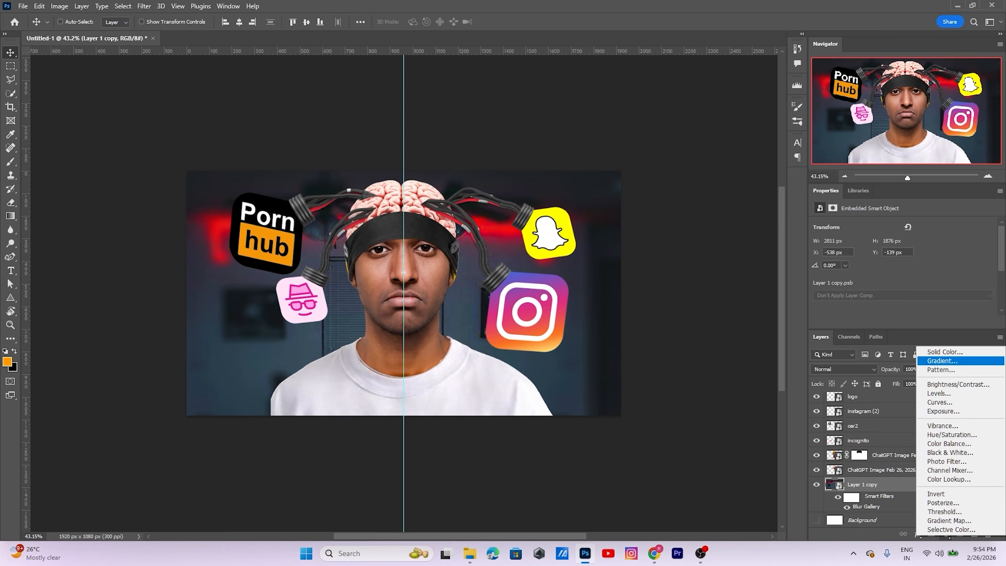
pyautogui.press('Escape')
pyautogui.press('x')
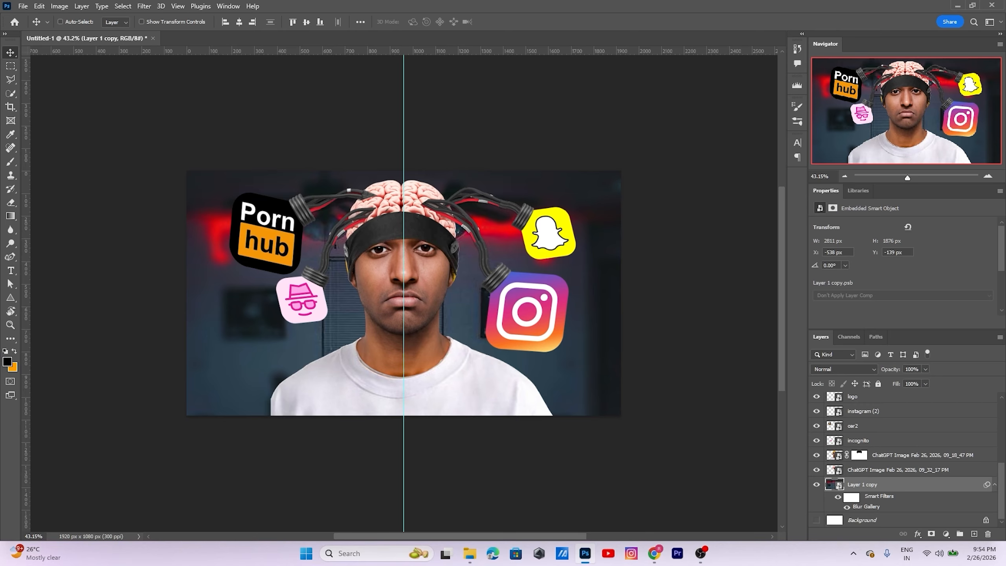
pyautogui.click(946, 533)
pyautogui.click(959, 356)
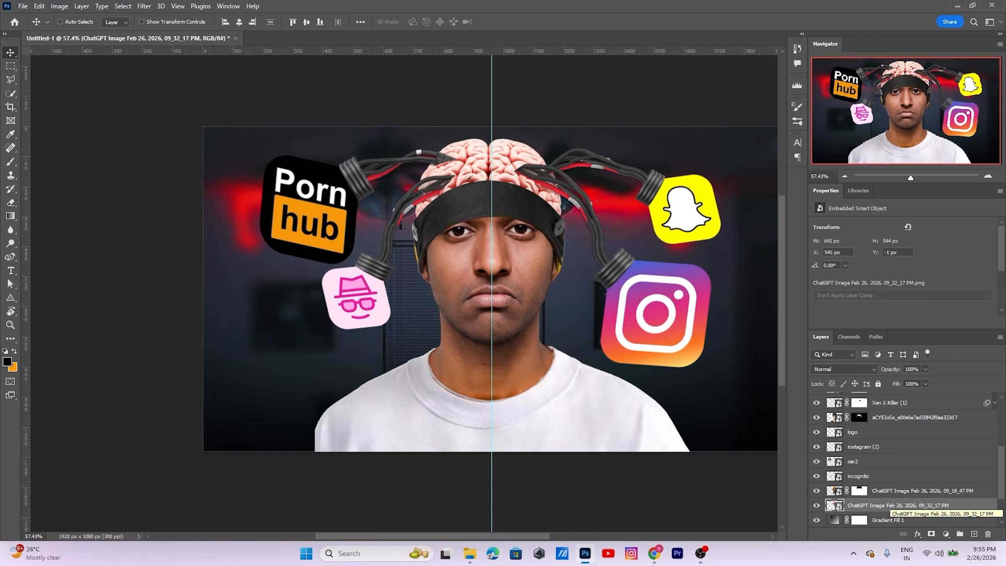
# Apply a Camera Raw Filter to the ChatGPT Image Feb 26, 2026, 09_32_17 PM layer
pyautogui.hotkey('ctrl', 'shift', 'a')
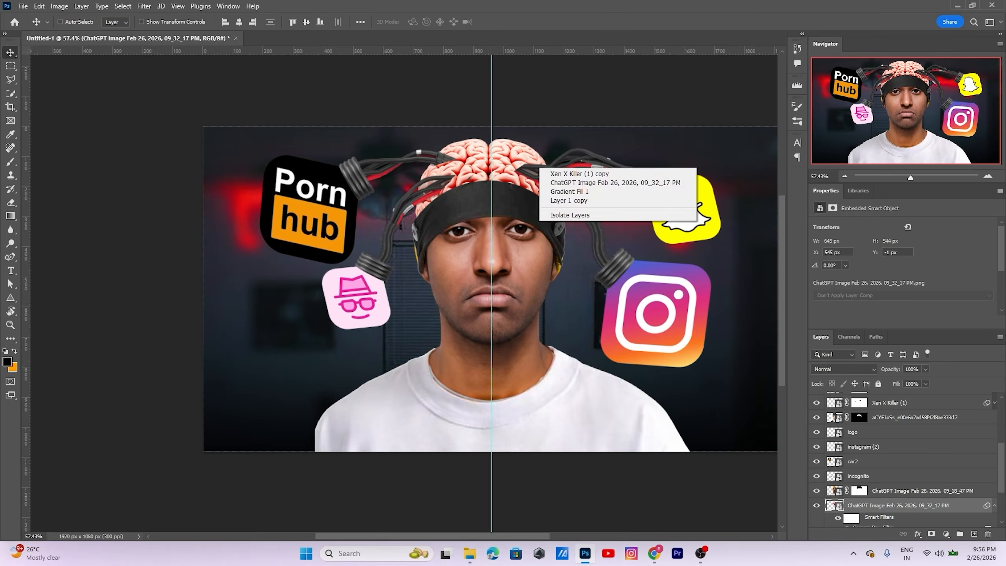
pyautogui.scroll(5, 397, 278)
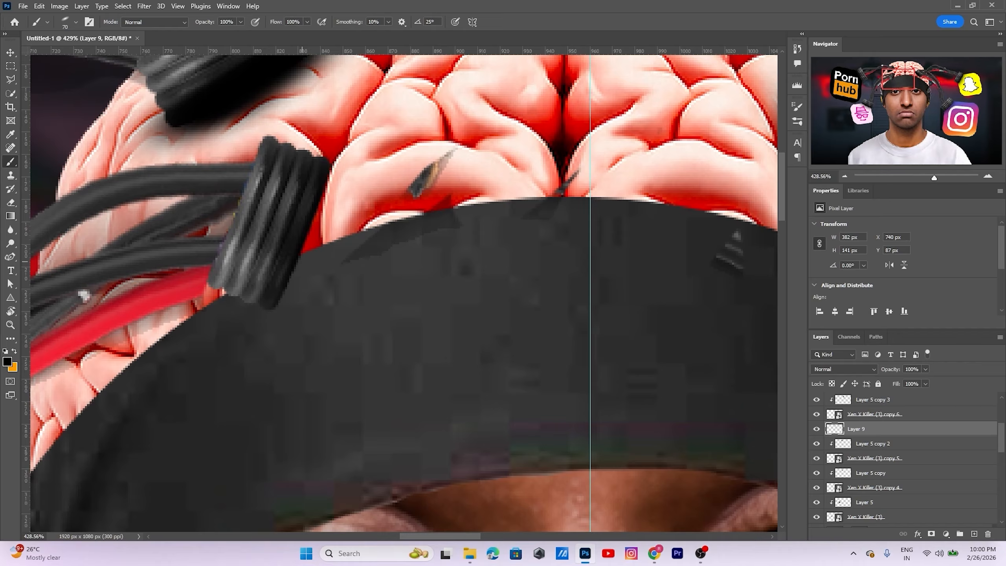
pyautogui.scroll(3, 396, 277)
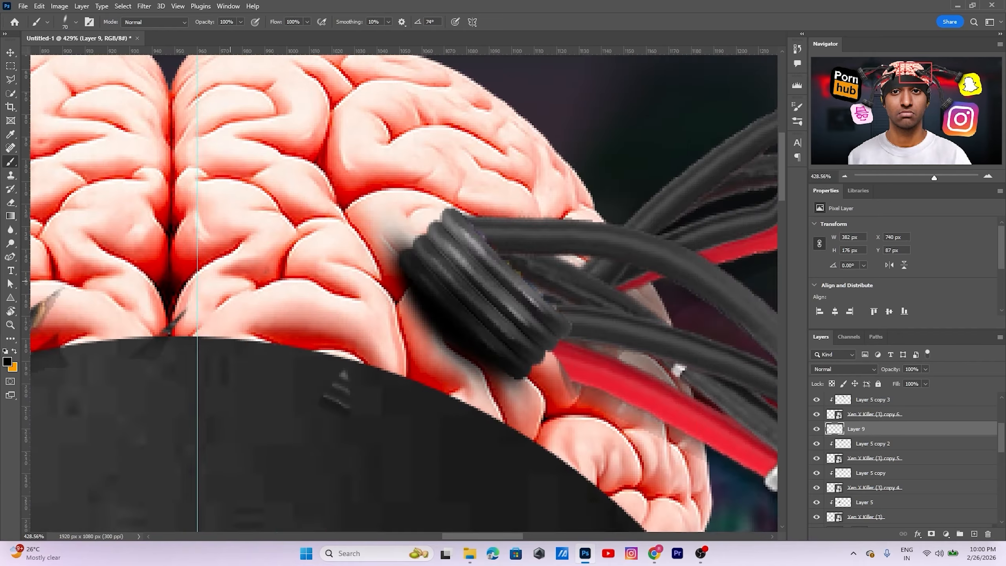
pyautogui.scroll(-4, 397, 277)
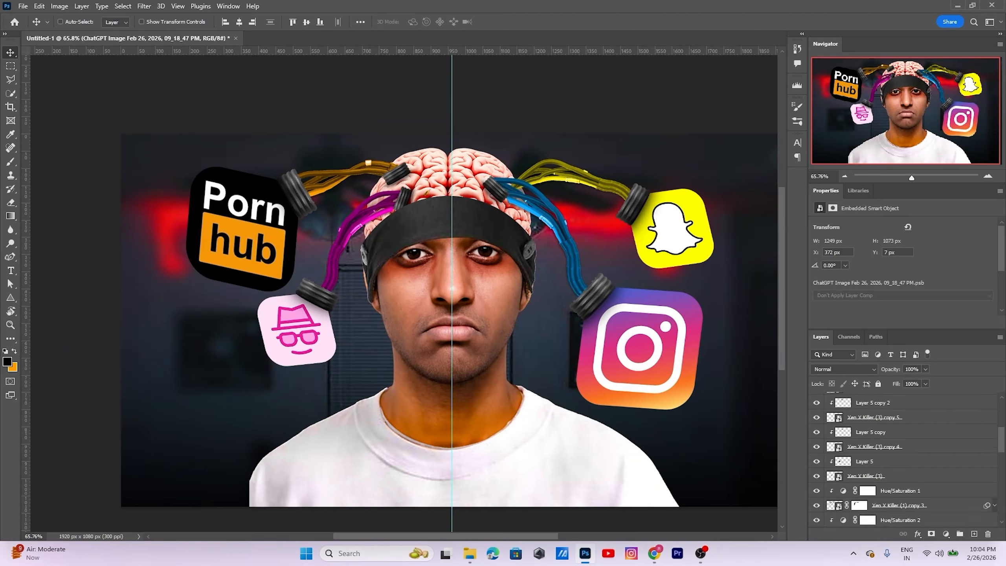
pyautogui.scroll(5, 904, 460)
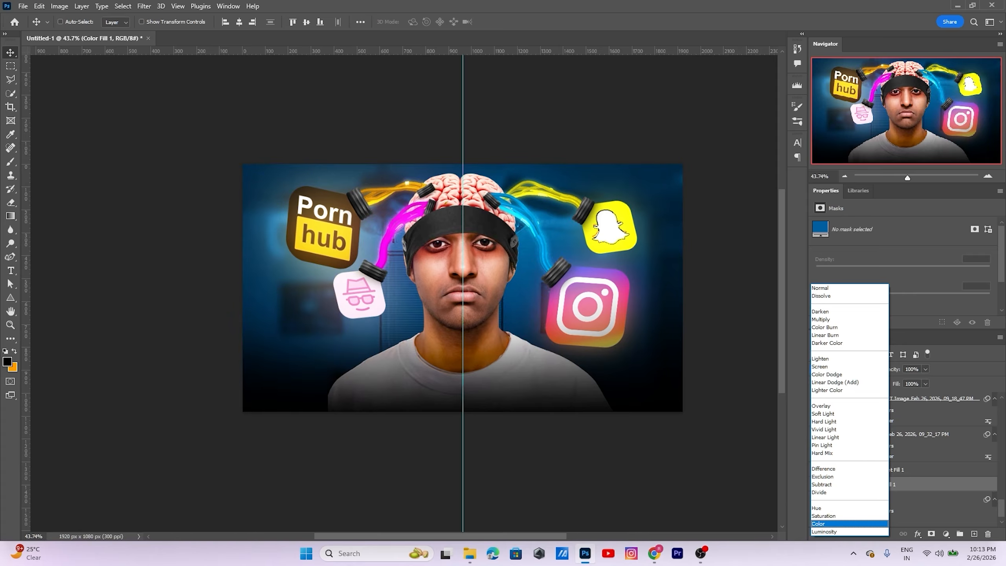
# Apply a Gaussian Blur to the white glow on Layer 10 behind the man
pyautogui.click(144, 6)
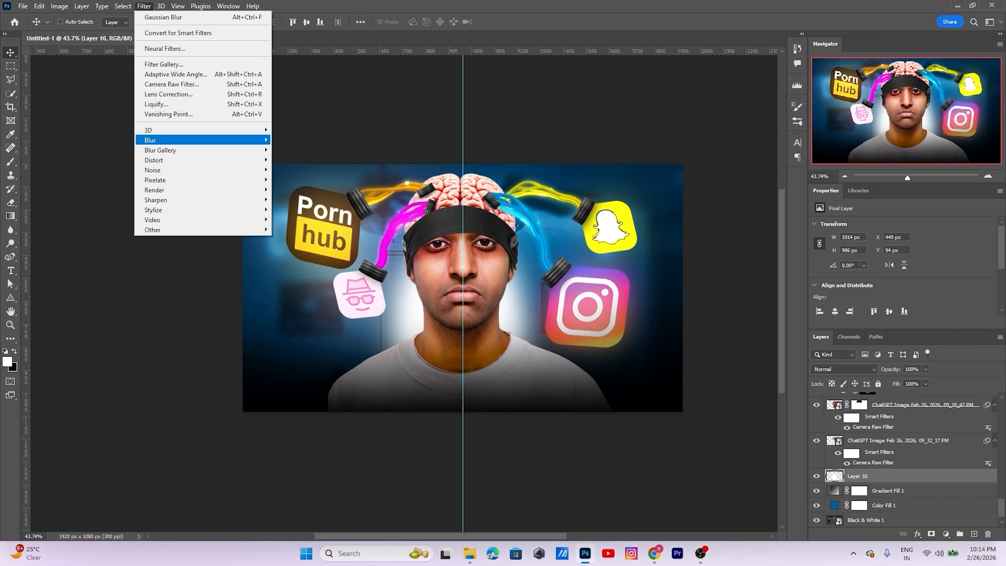
pyautogui.moveTo(245, 140)
pyautogui.click(300, 180)
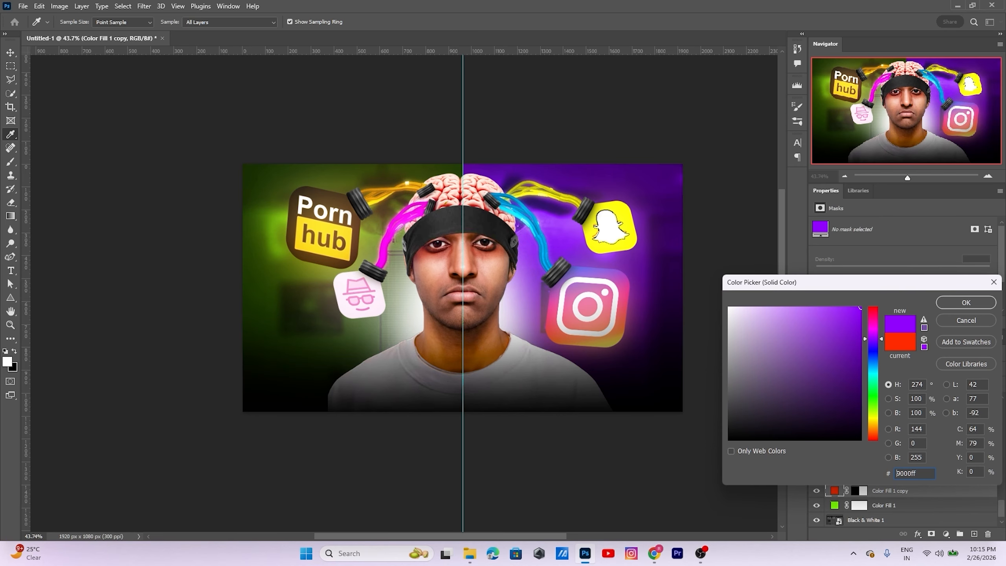
# Set the colour fill covering the right half of the background to purple #9000ff
pyautogui.press('Return')
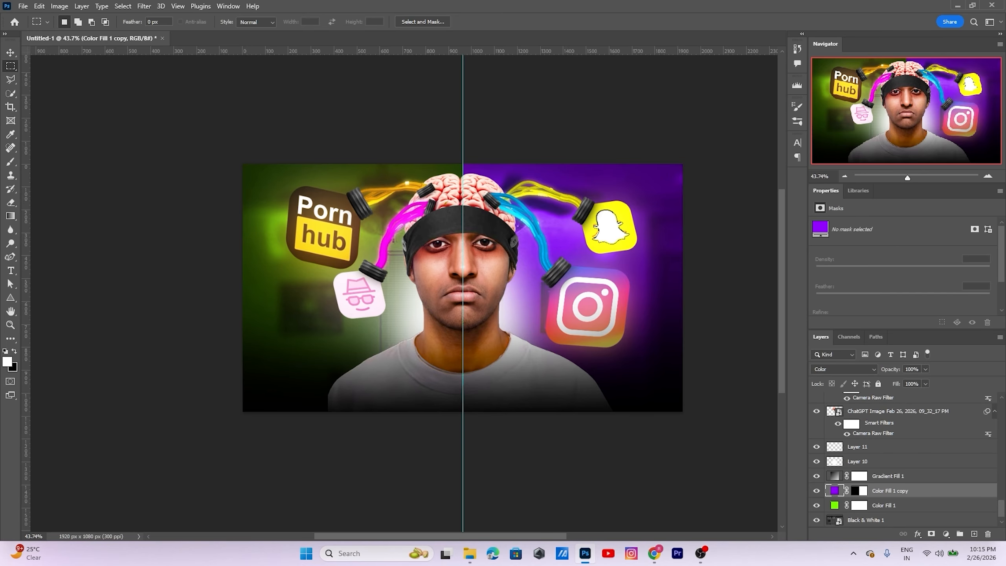
pyautogui.scroll(-1, 903, 274)
pyautogui.scroll(-2, 590, 326)
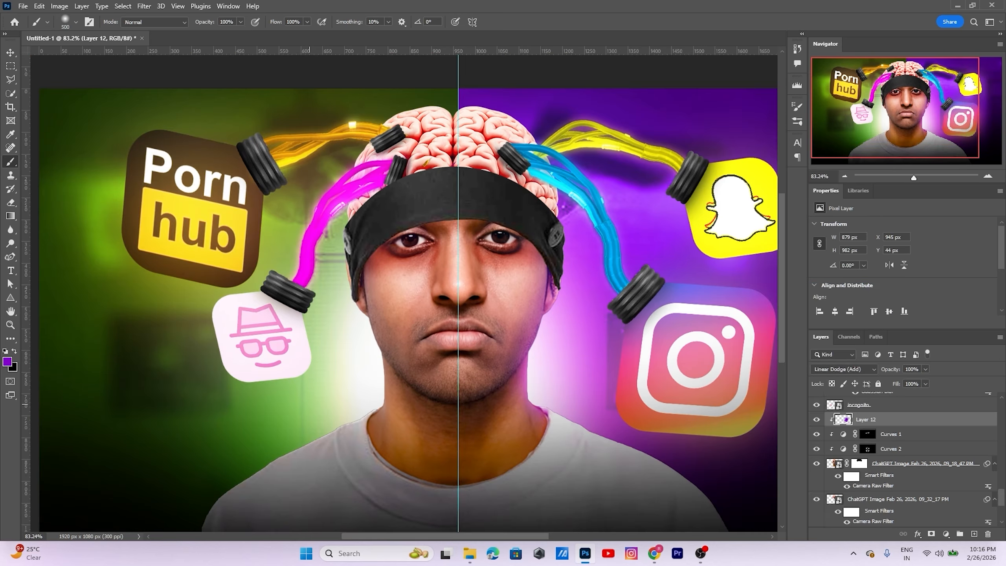
# Paint a soft rim light along the edge of the man's neck and jaw on the Linear Dodge (Add) Layer 13
pyautogui.hotkey('ctrl', '+')
pyautogui.moveTo(419, 210)
pyautogui.mouseDown()
pyautogui.moveTo(396, 274)
pyautogui.moveTo(475, 424)
pyautogui.mouseUp()
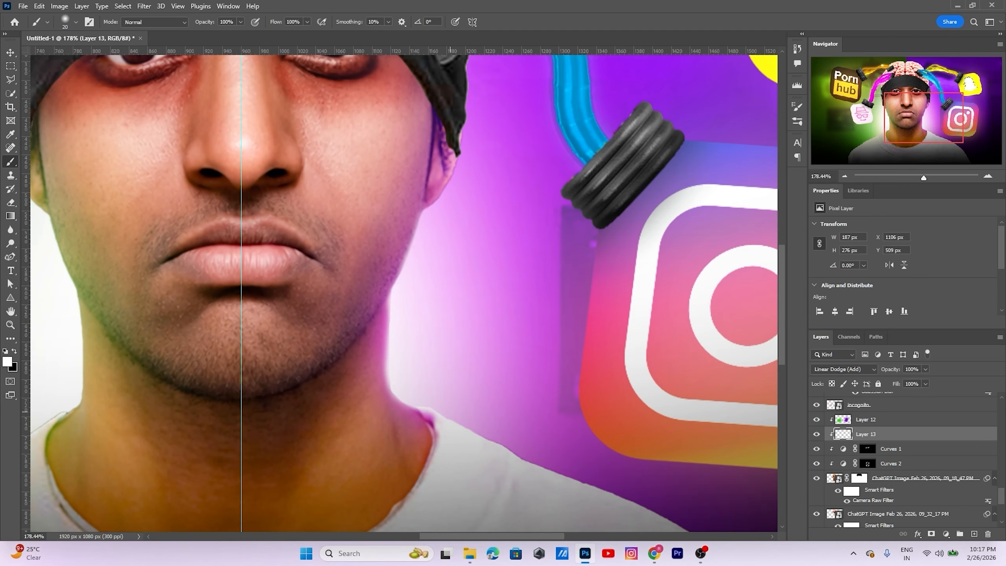
pyautogui.moveTo(393, 396)
pyautogui.mouseDown()
pyautogui.moveTo(391, 286)
pyautogui.moveTo(416, 214)
pyautogui.mouseUp()
pyautogui.scroll(3, 404, 293)
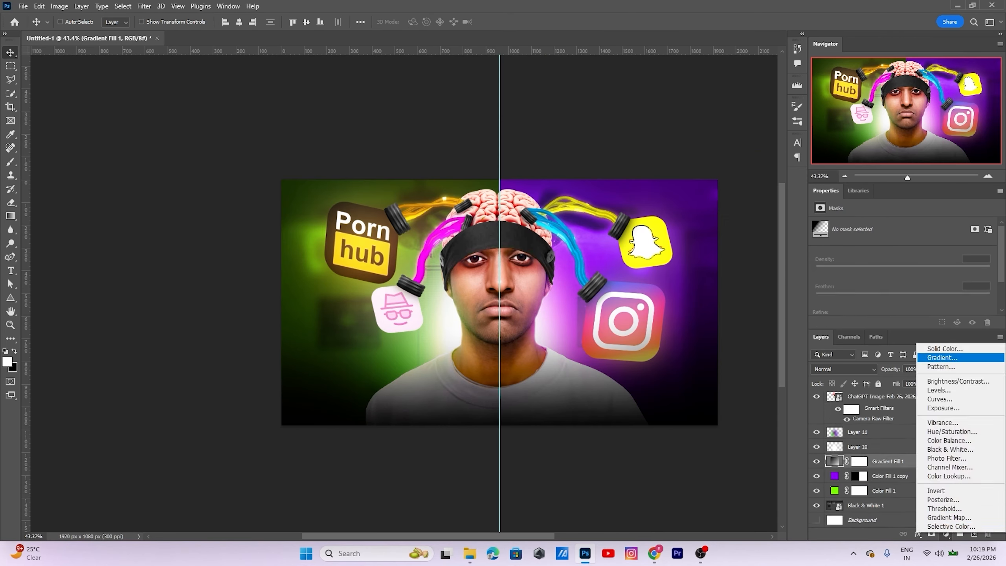
# Add a second gradient fill with a mask above all layers to darken the outer parts of the thumbnail
pyautogui.click(871, 506)
pyautogui.click(845, 369)
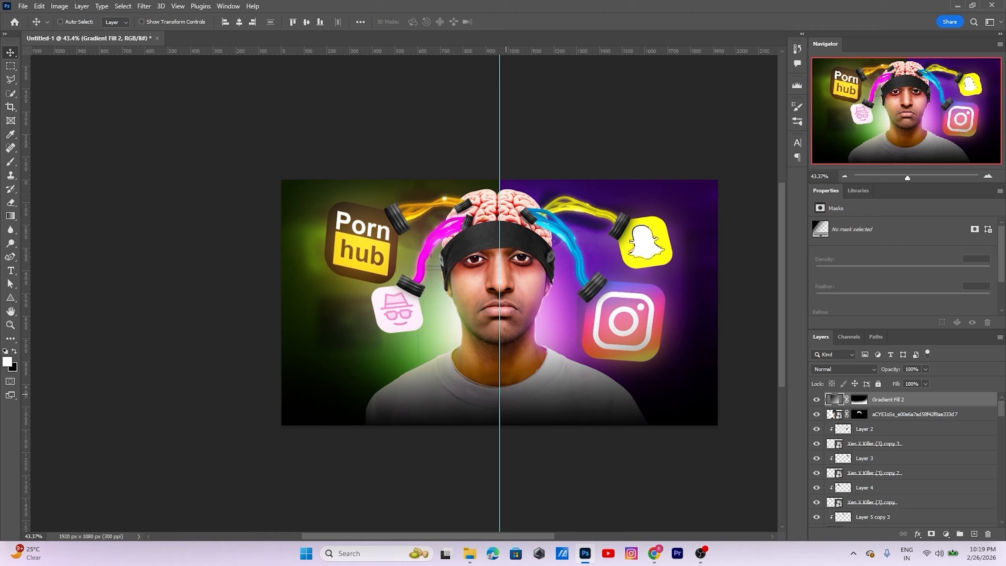
# Add the title "Adiction" in Pogonia Bold at 62.94 pt over the shirt and colour its letters "Adic" red #ff0000
pyautogui.press('t')
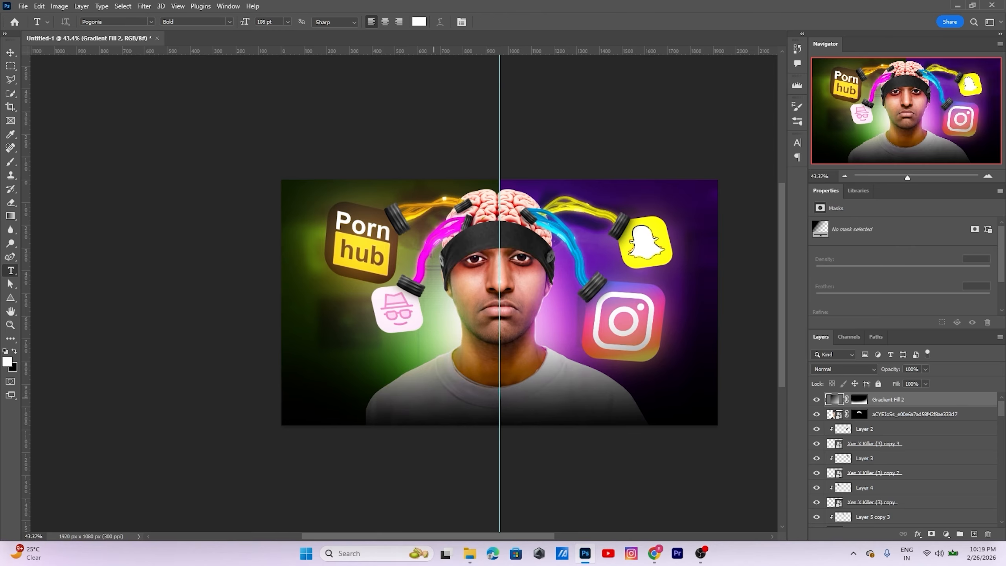
pyautogui.hotkey('alt', 'Tab')
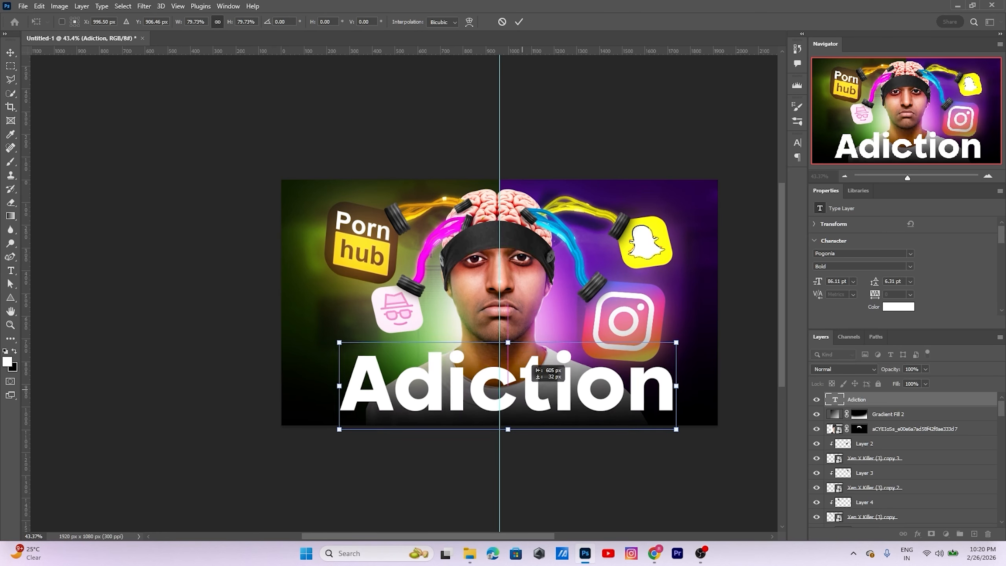
pyautogui.hotkey('ctrl', 'Return')
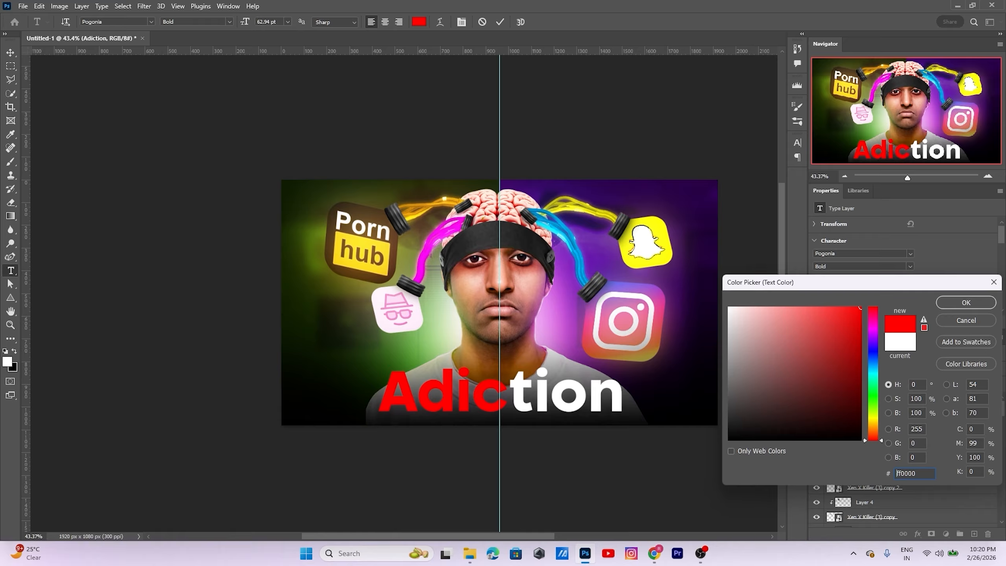
pyautogui.press('Return')
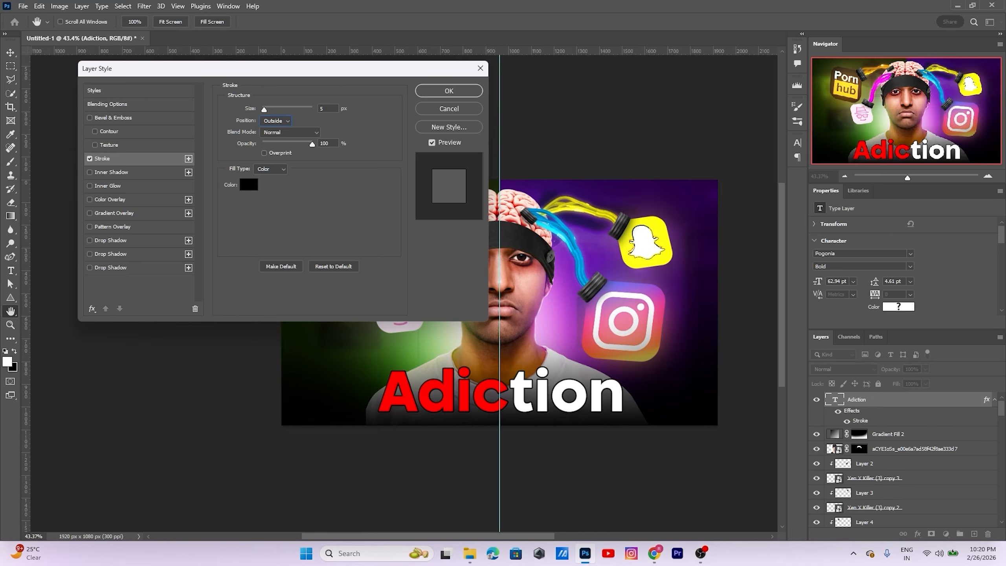
# Try a black outside stroke of 30 px on the title
pyautogui.moveTo(264, 109); pyautogui.dragTo(326, 108)
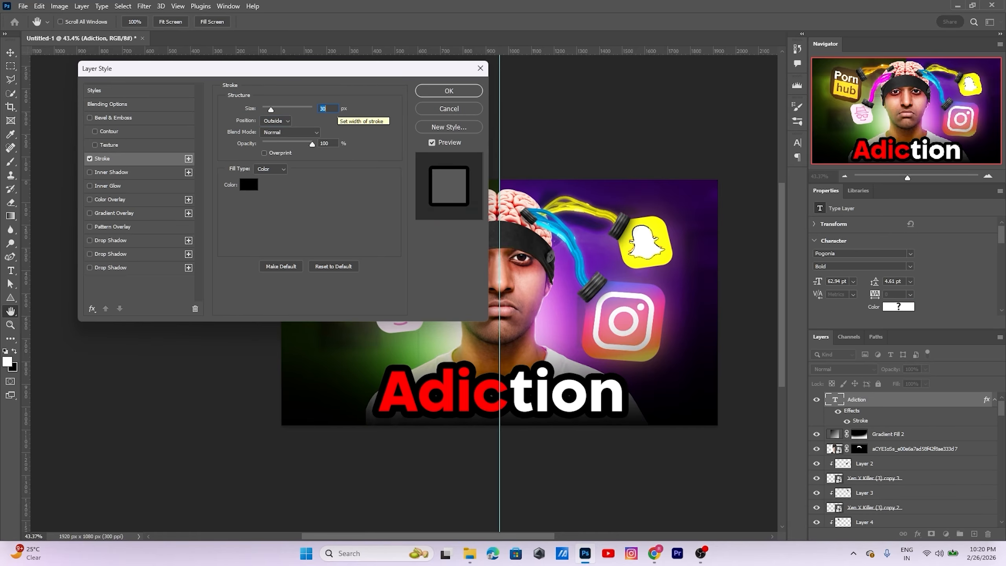
pyautogui.click(332, 111)
pyautogui.press('Return')
# Give the title a black drop shadow with 20% spread and a size of 103 px
pyautogui.moveTo(262, 169); pyautogui.dragTo(272, 169)
pyautogui.moveTo(262, 180); pyautogui.dragTo(312, 180)
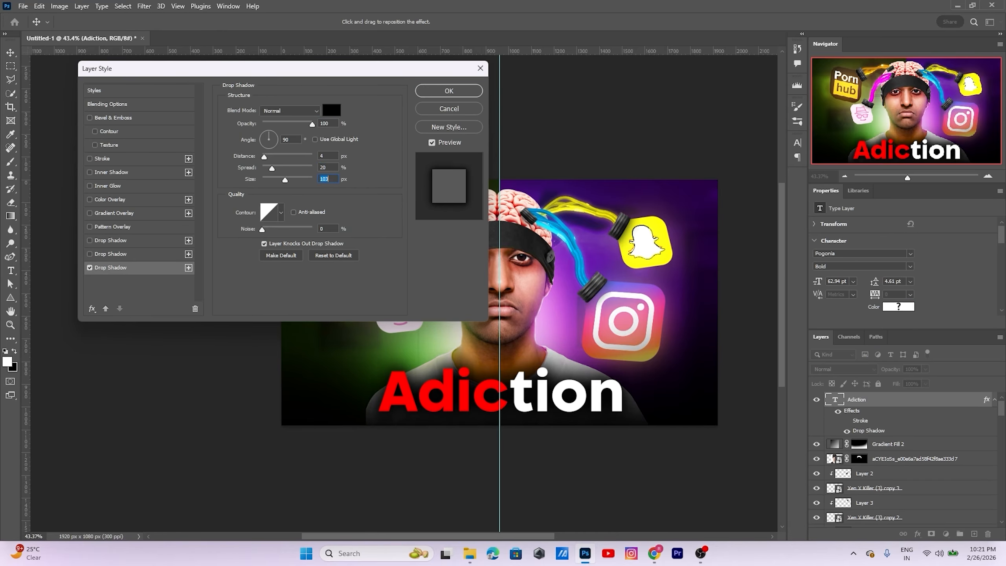
pyautogui.click(449, 91)
# Duplicate the title, darken the copy's letter colours and set its blend mode to Linear Dodge (Add)
pyautogui.hotkey('ctrl', 'j')
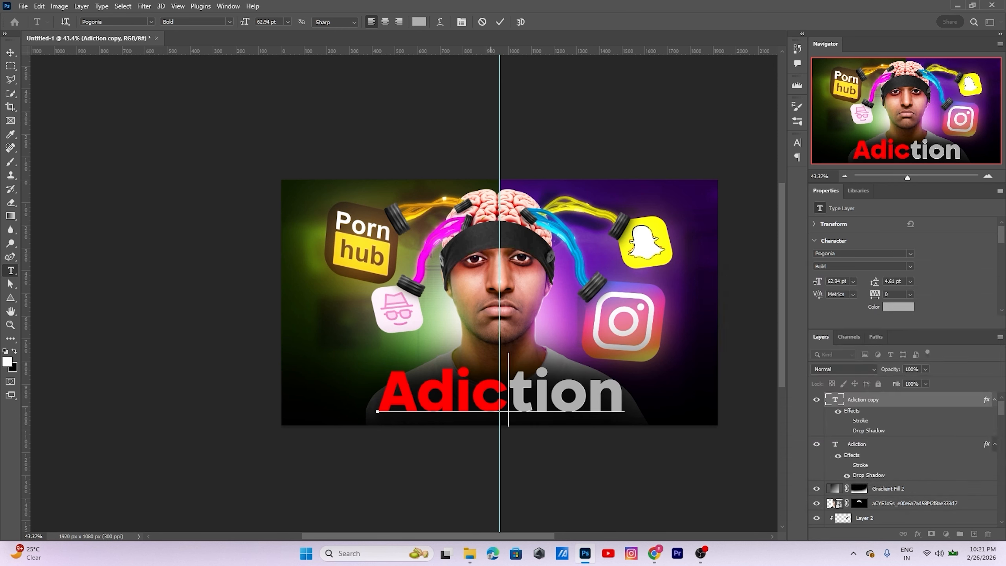
pyautogui.click(844, 370)
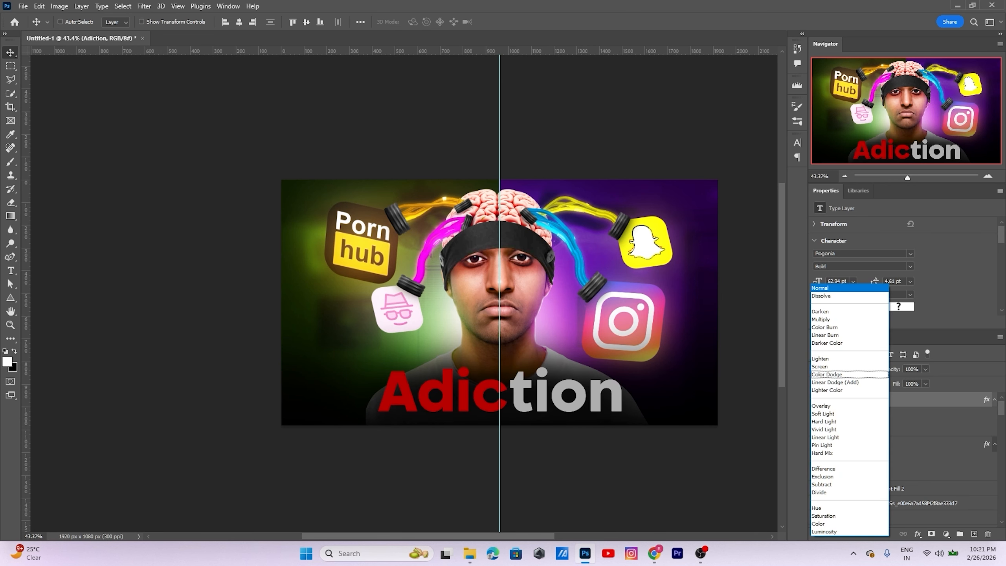
pyautogui.click(836, 382)
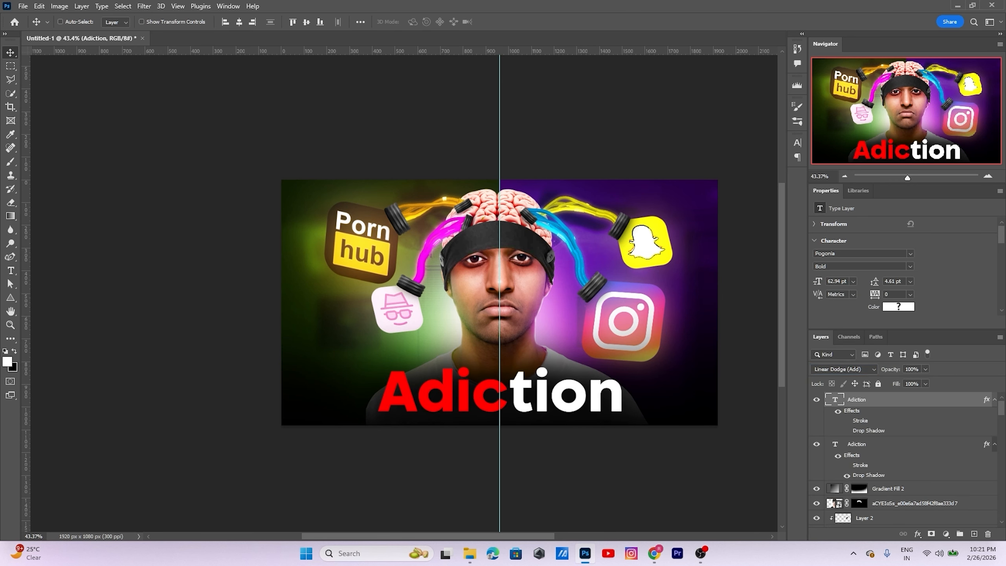
# Convert the Linear Dodge title copy to a smart object and apply a Gaussian Blur with a 156.1 px radius
pyautogui.hotkey('ctrl', 'alt', 'f')
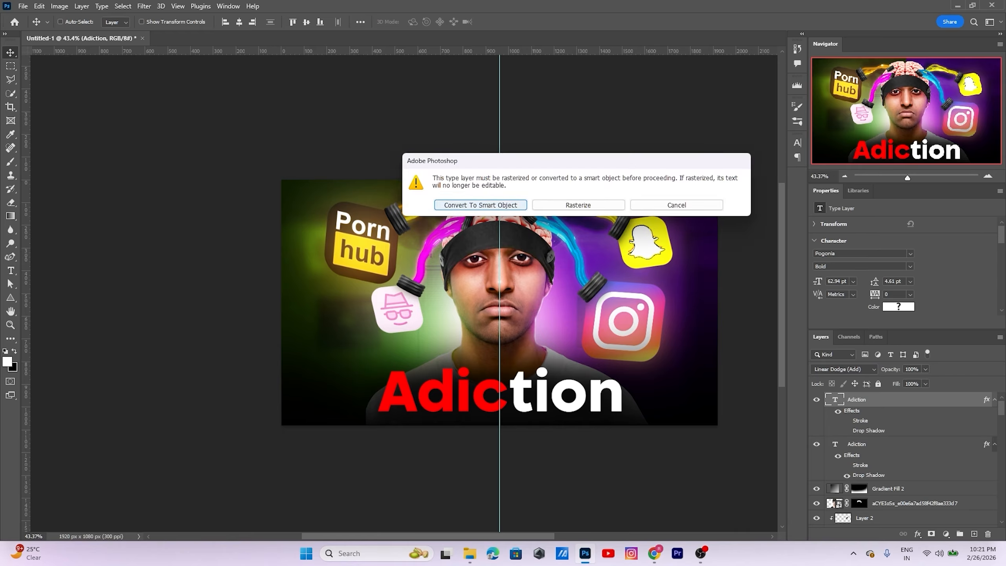
pyautogui.press('Return')
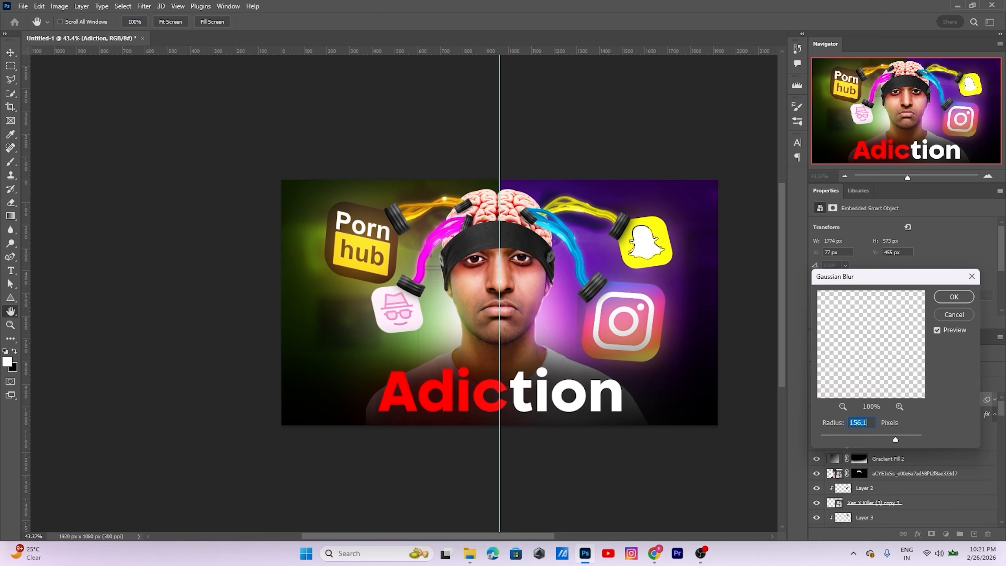
pyautogui.press('Return')
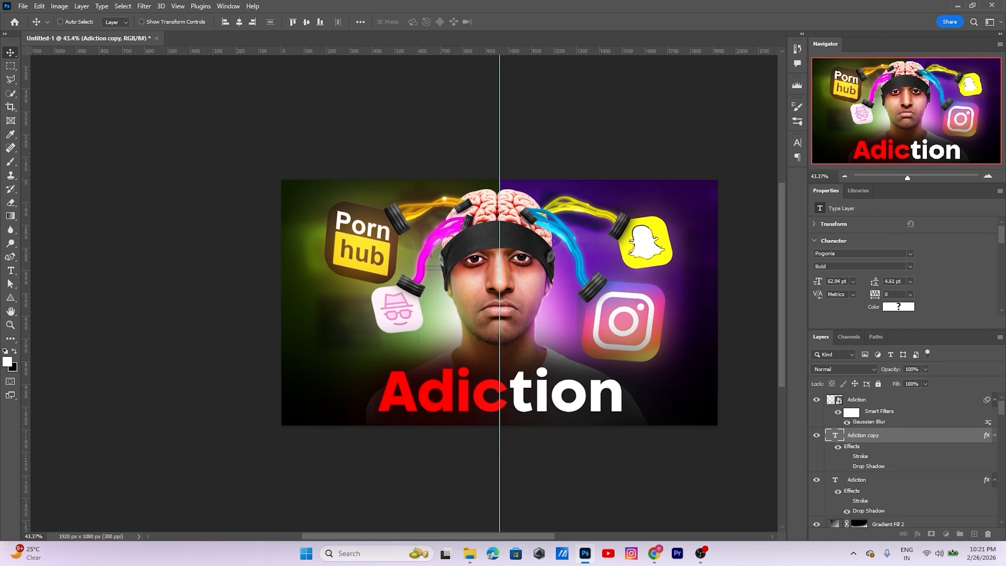
# Place another title copy behind the man, enlarged to 106.27 pt across the upper background, and colour its letters "tion" purple #9b00d5
pyautogui.moveTo(859, 435); pyautogui.dragTo(850, 414)
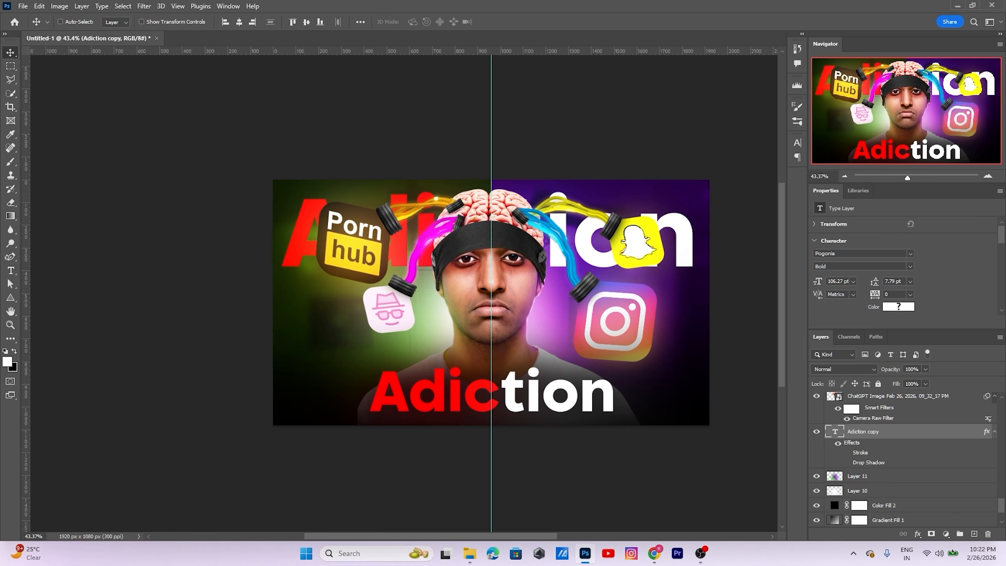
pyautogui.press('t')
pyautogui.moveTo(696, 242); pyautogui.dragTo(509, 243)
pyautogui.click(419, 21)
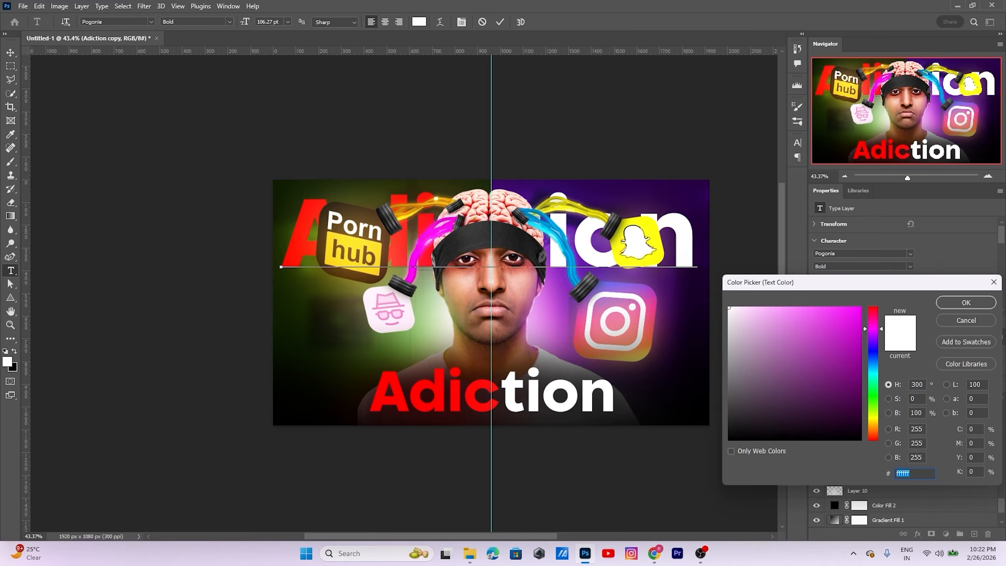
pyautogui.write('ff00ff')
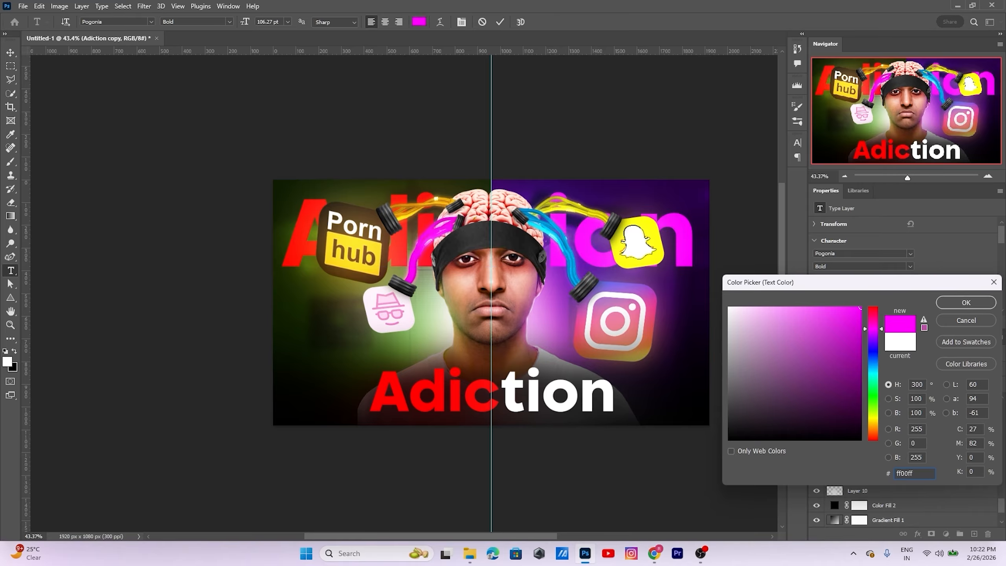
pyautogui.moveTo(873, 330); pyautogui.dragTo(862, 328)
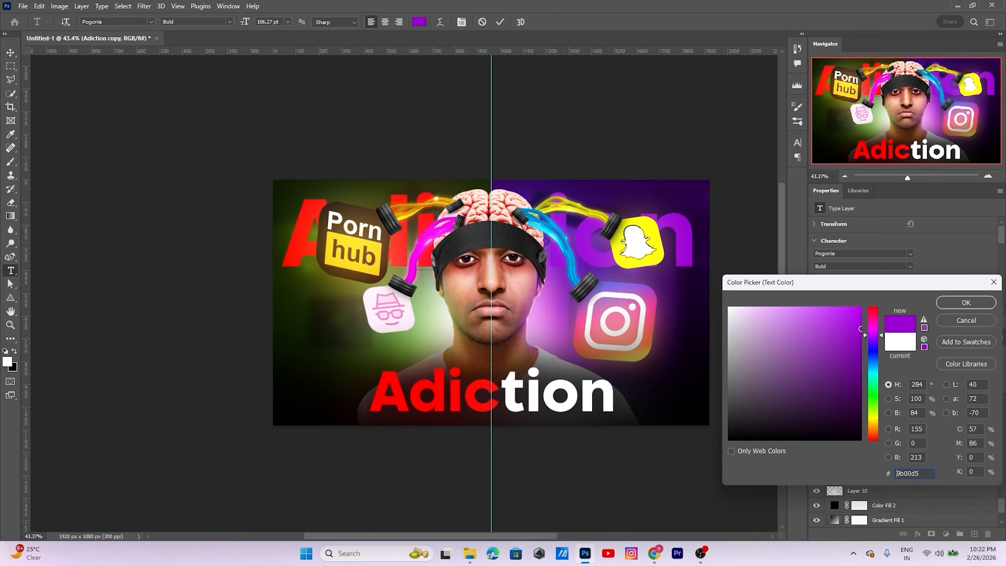
pyautogui.click(966, 302)
# Colour the letters "Adic" of the large background title bright green #42ff00
pyautogui.click(477, 229)
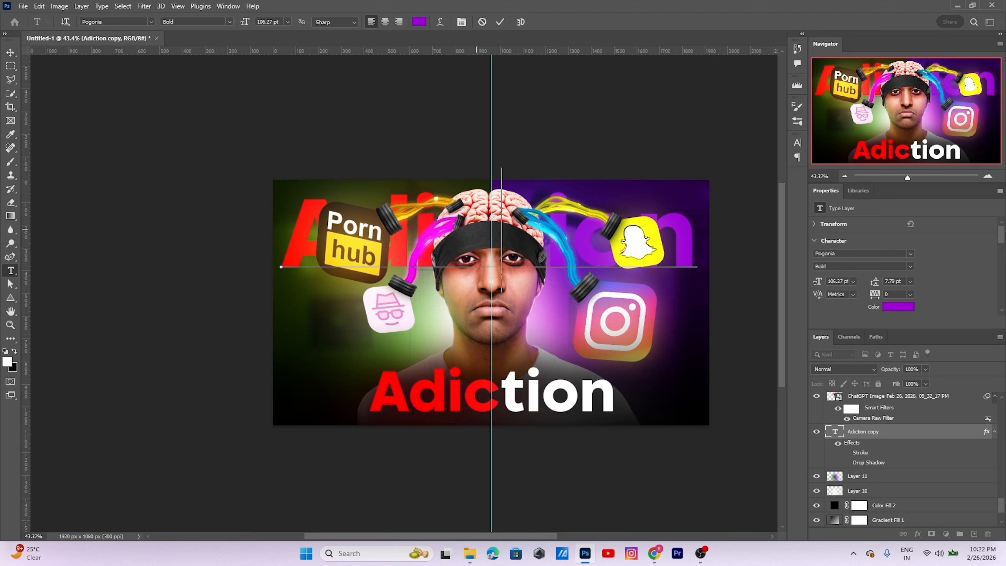
pyautogui.moveTo(476, 229); pyautogui.dragTo(305, 234)
pyautogui.click(419, 22)
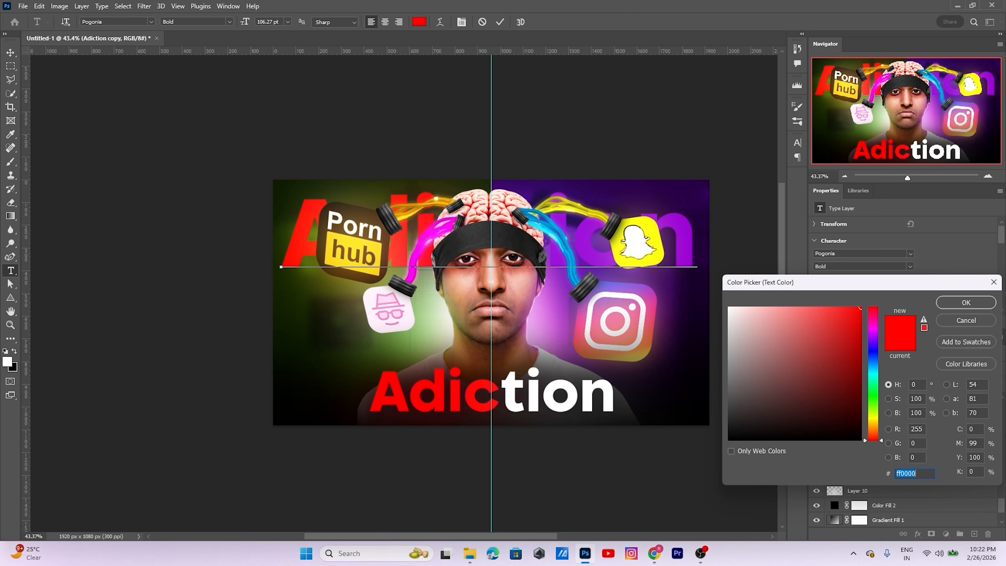
pyautogui.click(874, 402)
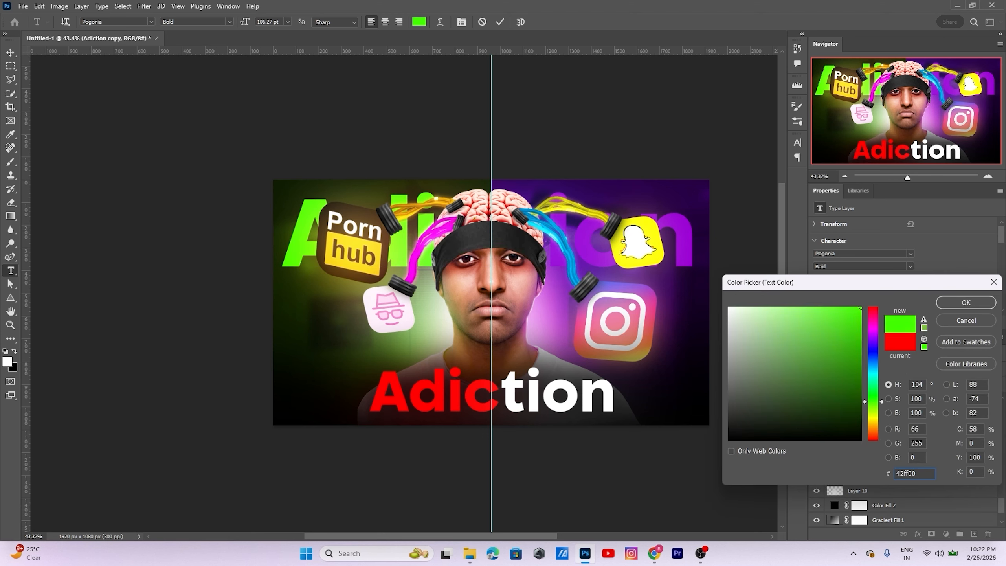
pyautogui.click(966, 302)
pyautogui.click(500, 21)
pyautogui.press('v')
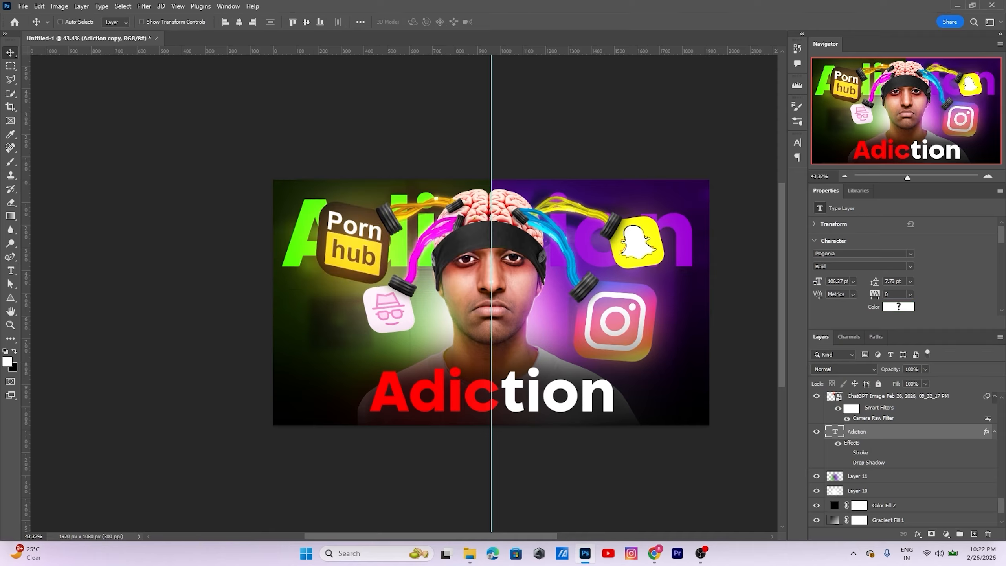
# Set the large background title to Screen blend mode at 40% opacity and shift it slightly down
pyautogui.click(844, 369)
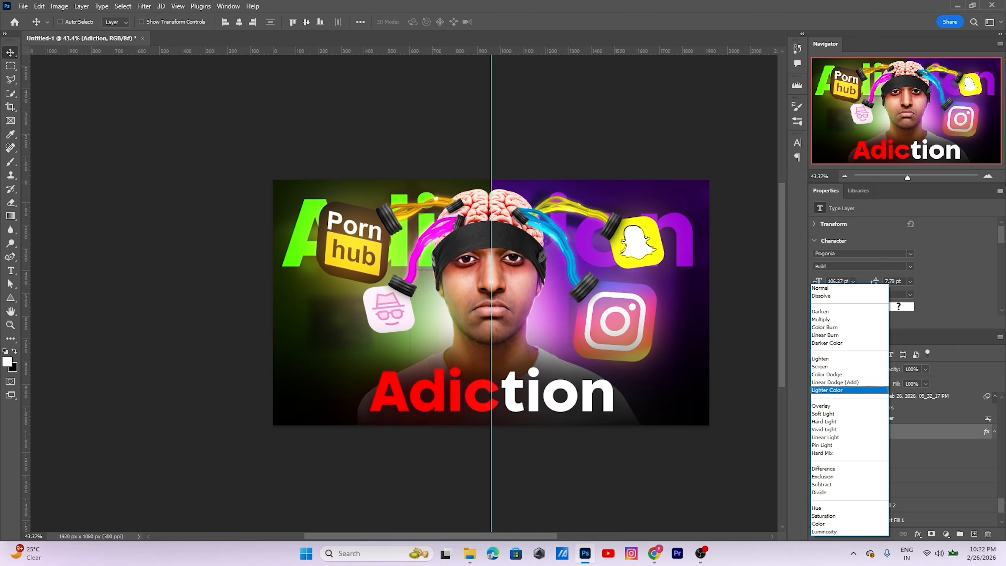
pyautogui.click(820, 367)
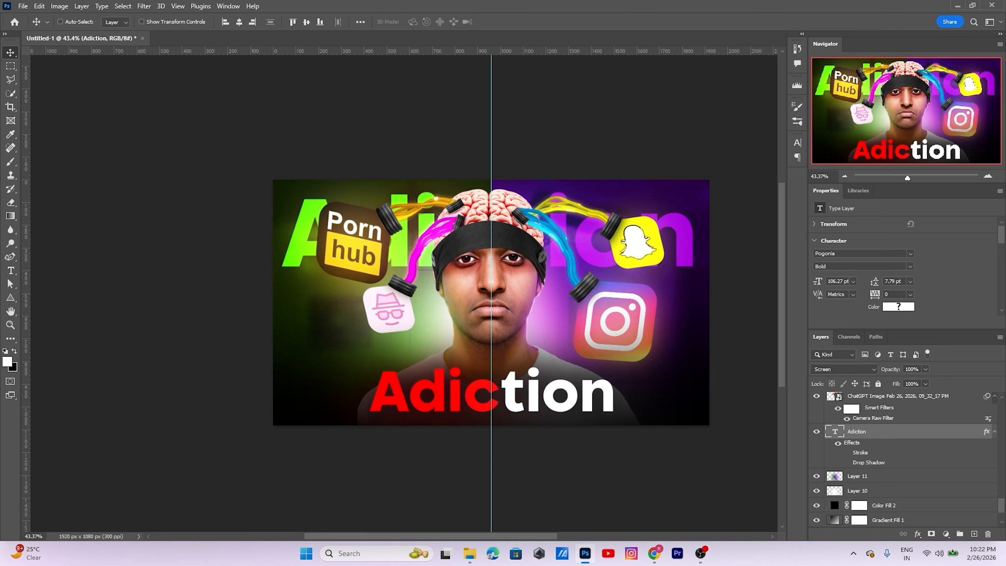
pyautogui.scroll(-1, 511, 226)
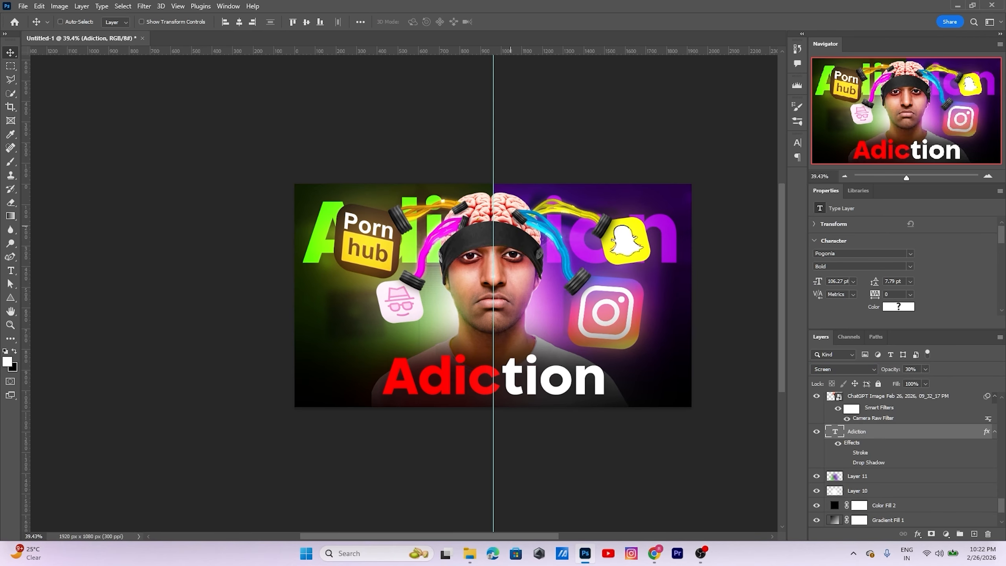
pyautogui.press('3')
pyautogui.press('4')
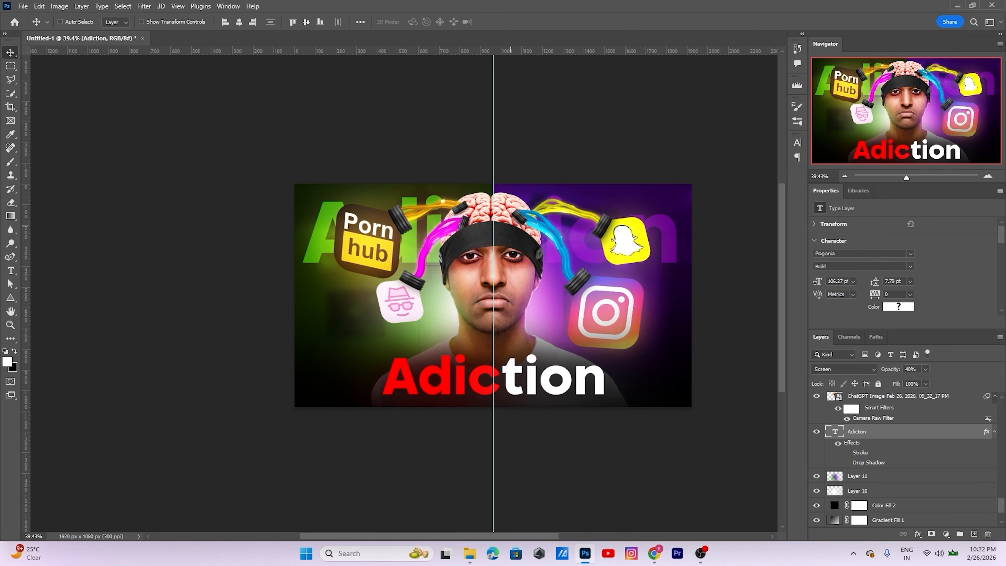
pyautogui.moveTo(506, 184); pyautogui.dragTo(503, 226)
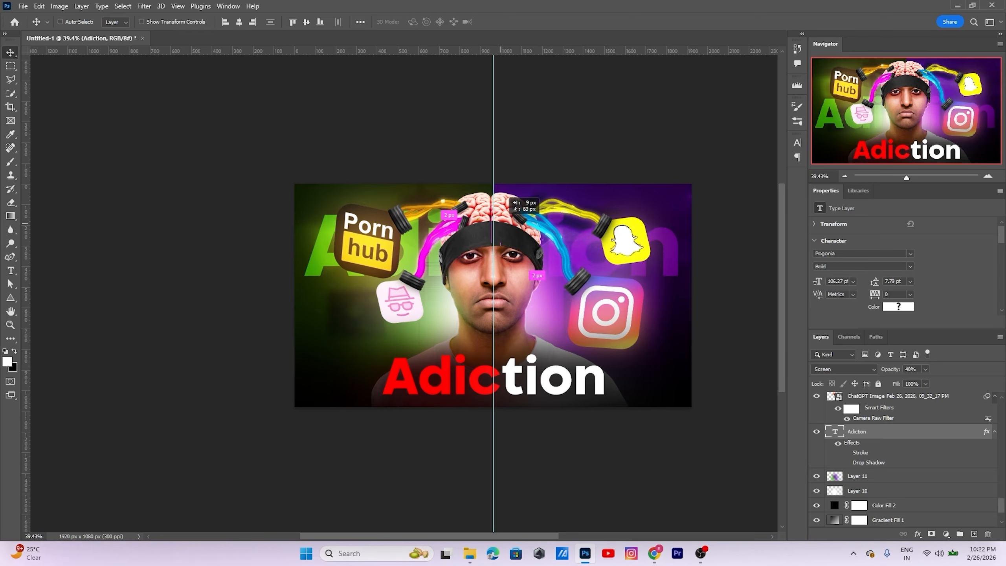
pyautogui.click(729, 308)
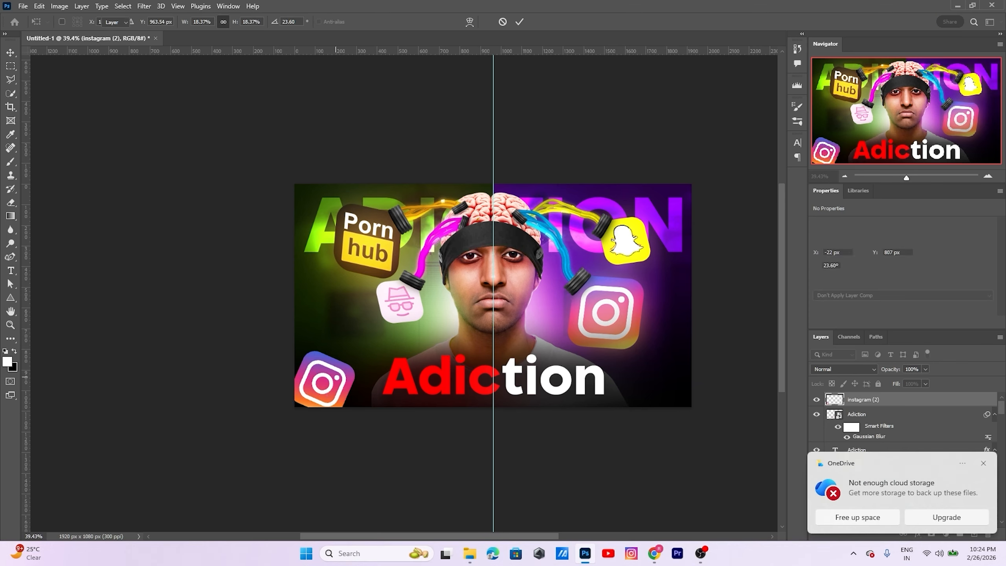
# Import the Snapchat logo image, scale it down, tilt it about -24° and place it partly outside the thumbnail's lower-right corner
pyautogui.hotkey('alt', 'Tab')
pyautogui.moveTo(615, 151); pyautogui.dragTo(645, 372)
pyautogui.hotkey('alt', 'Tab')
pyautogui.moveTo(604, 295); pyautogui.dragTo(689, 392)
pyautogui.moveTo(744, 356); pyautogui.dragTo(724, 327)
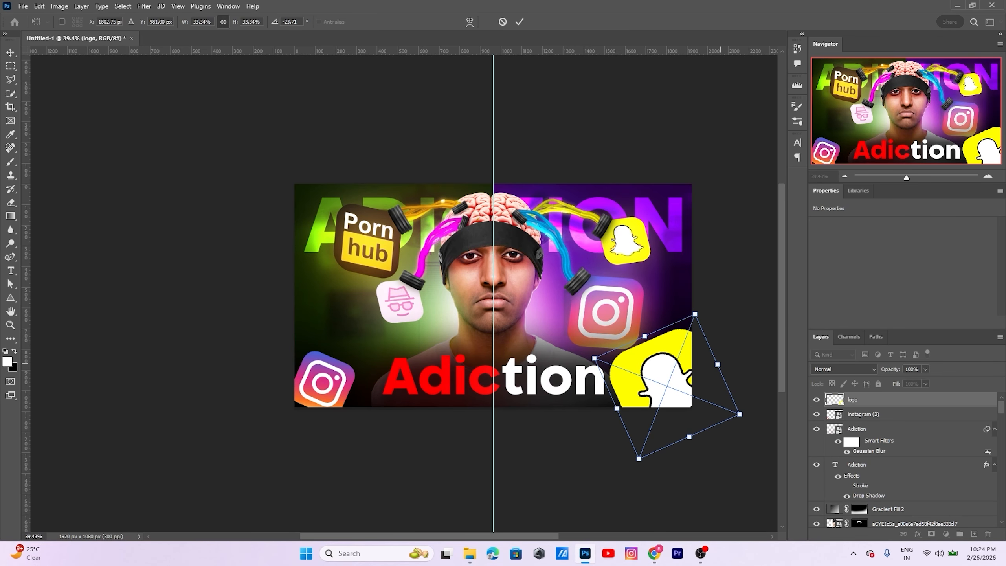
pyautogui.moveTo(720, 364); pyautogui.dragTo(685, 367)
pyautogui.moveTo(660, 398); pyautogui.dragTo(695, 414)
pyautogui.press('Return')
# Shift the lower-left Instagram logo down until the canvas edge crops it, and select both corner logo layers
pyautogui.rightClick(324, 391)
pyautogui.click(341, 395)
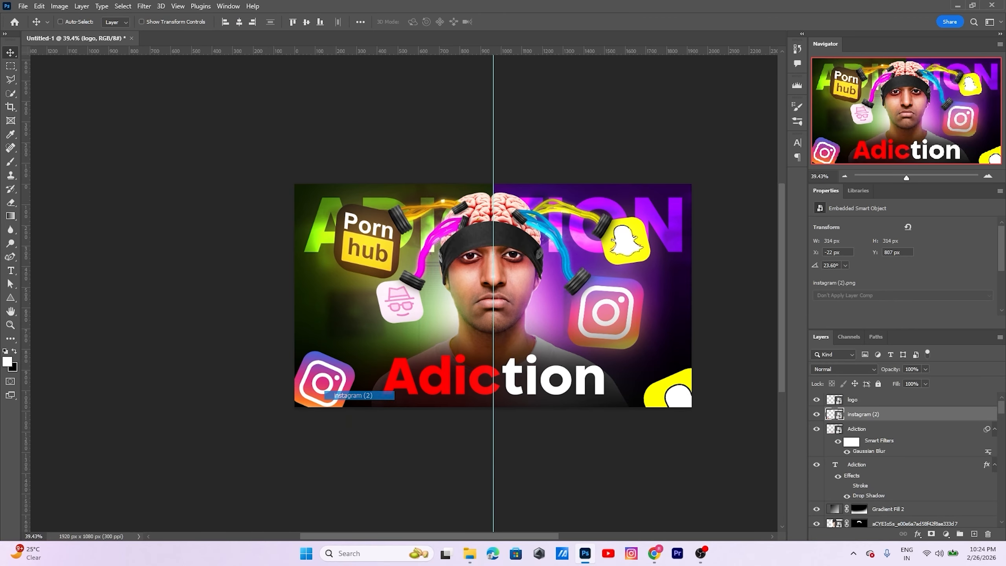
pyautogui.moveTo(341, 396); pyautogui.dragTo(331, 420)
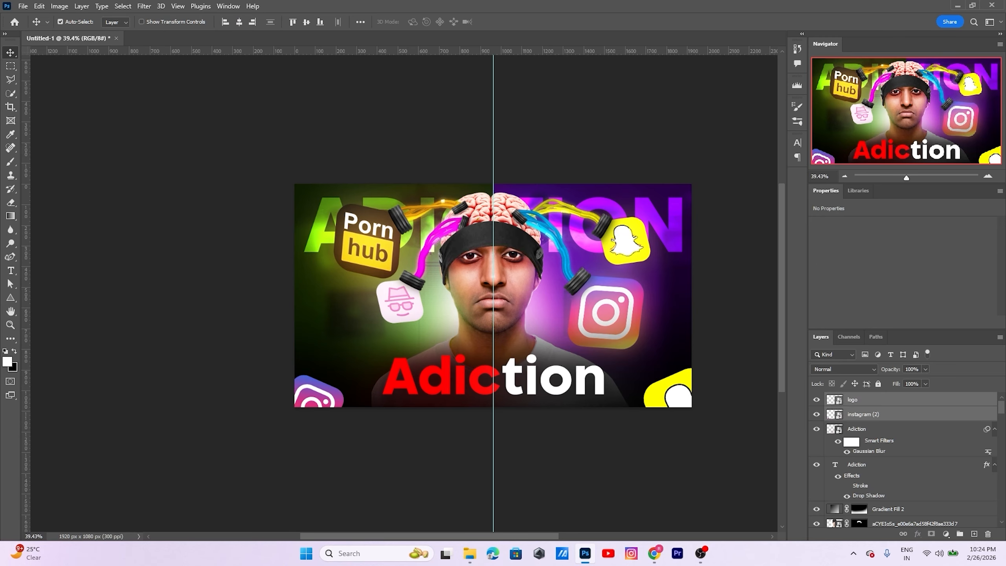
pyautogui.hotkey('alt', 't')
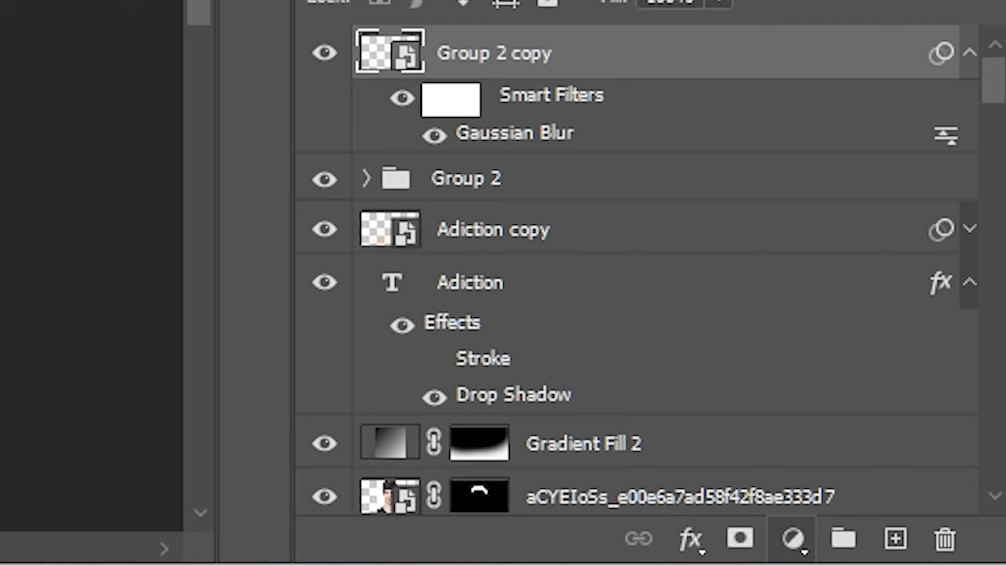
# Add a Color Lookup adjustment layer above all layers and load the 3Strip.look 3D LUT
pyautogui.click(946, 534)
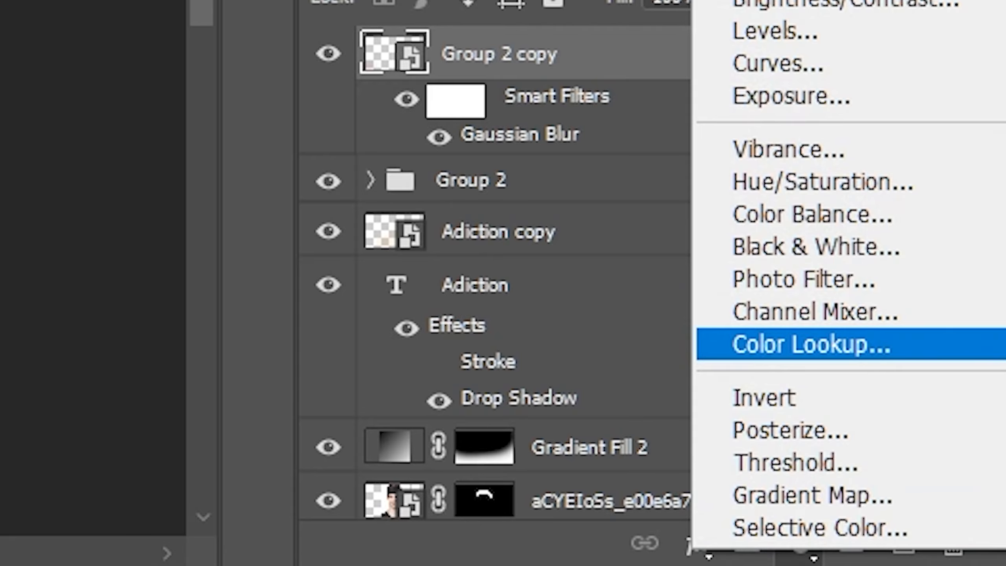
pyautogui.click(812, 344)
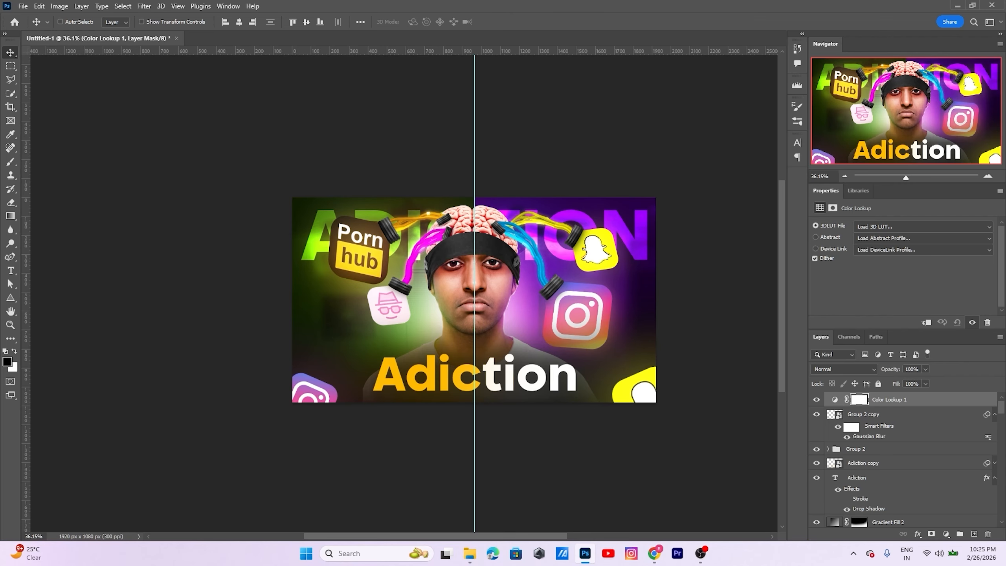
pyautogui.click(923, 227)
pyautogui.click(876, 258)
# Try other 3D LUTs such as Candlelight.CUBE and DropBlues.3DL on the Color Lookup layer and undo the change
pyautogui.press('Down')
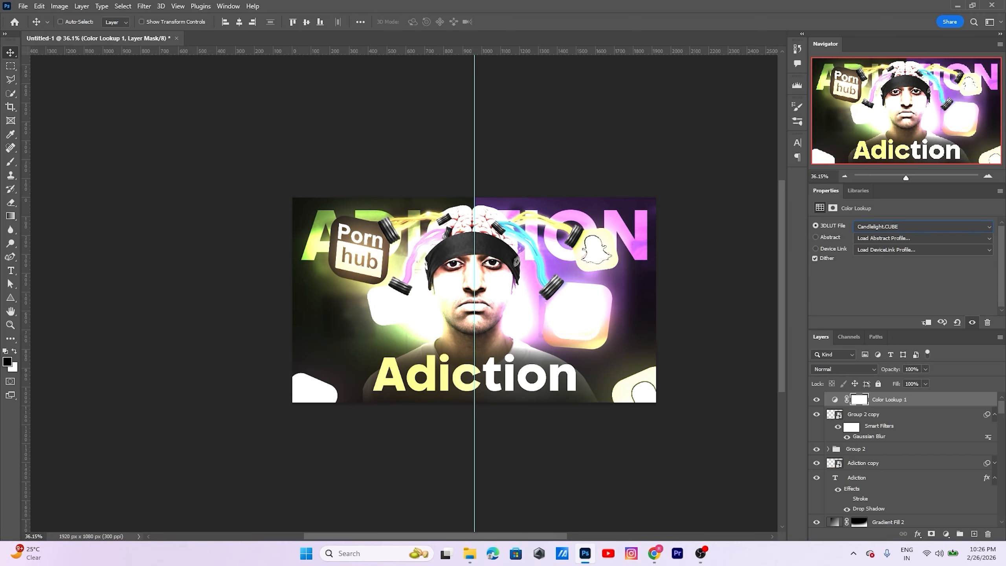
pyautogui.press('Down')
pyautogui.press('Down')
pyautogui.press('Down')
pyautogui.press('Down')
pyautogui.press('Down')
pyautogui.press('Down')
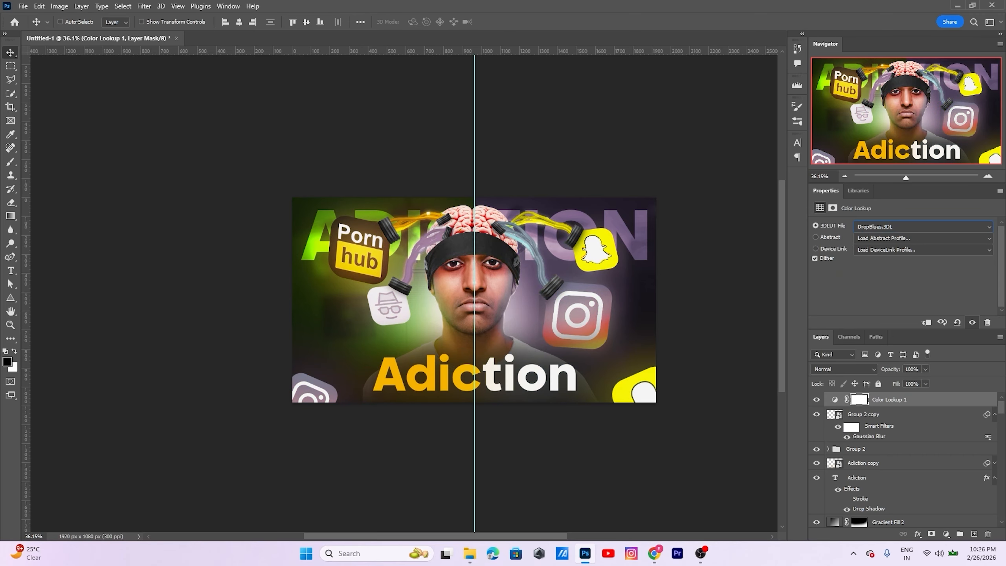
pyautogui.hotkey('ctrl', 'z')
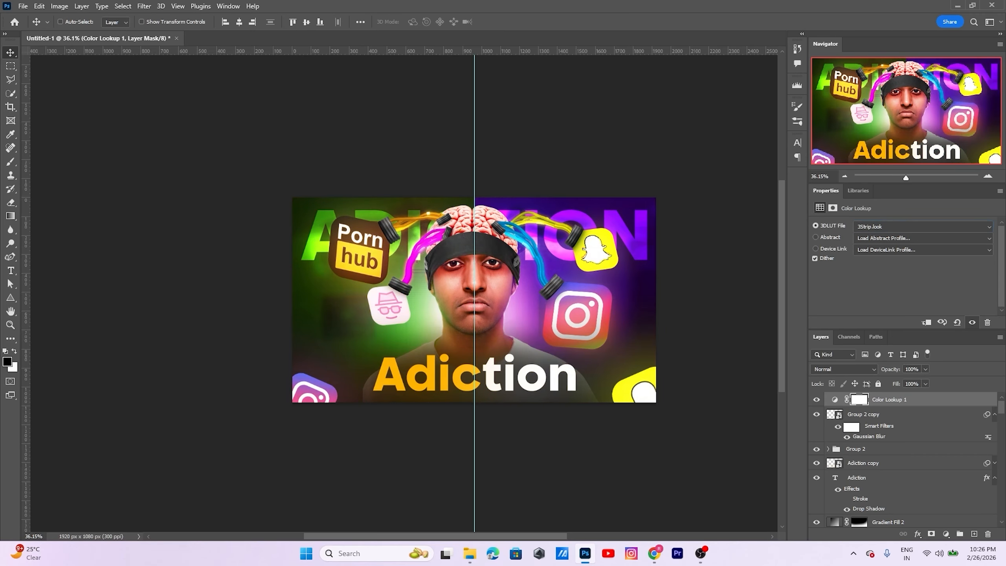
# Set the Color Lookup layer's opacity to 30%
pyautogui.press('3')
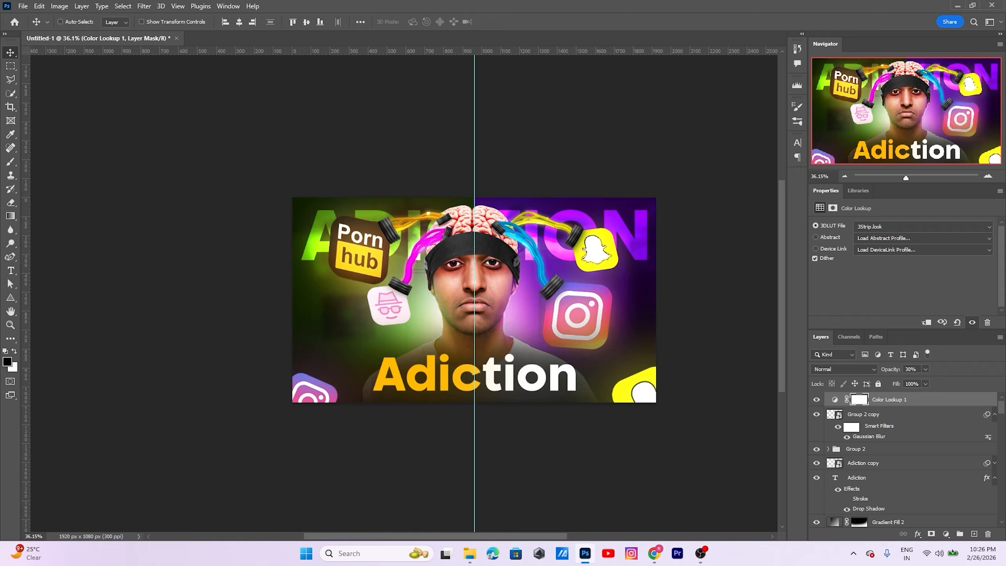
# Try an absolute Selective Color adjustment with Cyan -11, Magenta +1, Yellow -3 and Black -6, and delete that layer
pyautogui.click(947, 534)
pyautogui.click(952, 523)
pyautogui.click(911, 237)
pyautogui.click(864, 311)
pyautogui.moveTo(903, 259); pyautogui.dragTo(898, 296)
pyautogui.scroll(-1, 903, 274)
pyautogui.scroll(-1, 900, 292)
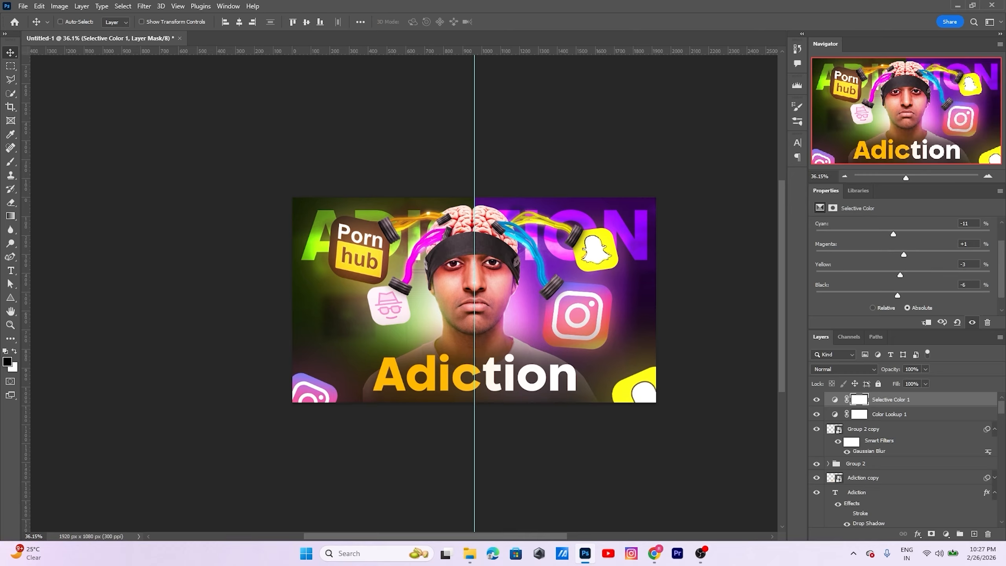
pyautogui.click(988, 322)
pyautogui.press('Return')
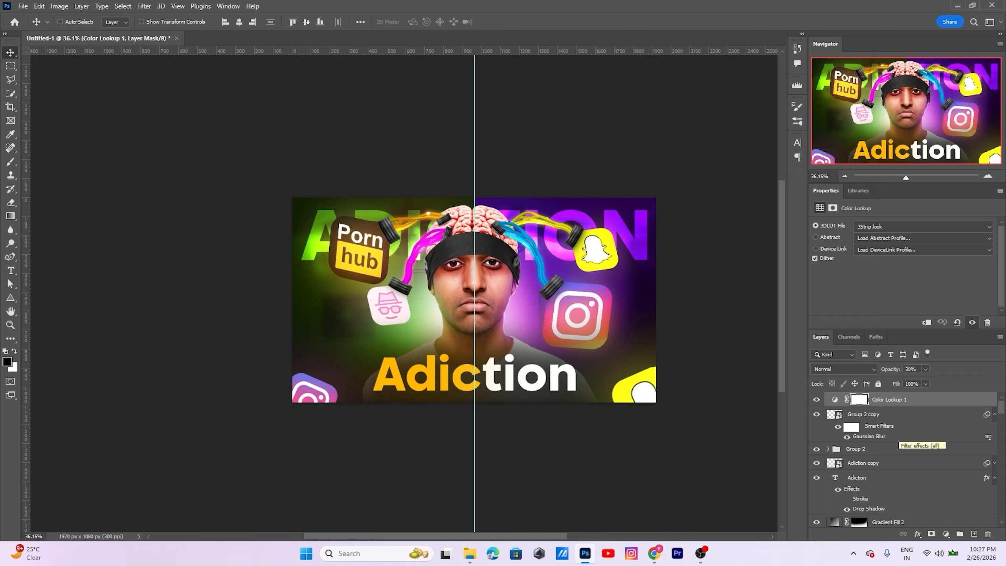
# Stamp all visible layers into a new top layer and convert it to a smart object
pyautogui.press('ctrl')
pyautogui.hotkey('ctrl', 'shift', 'alt', 'e')
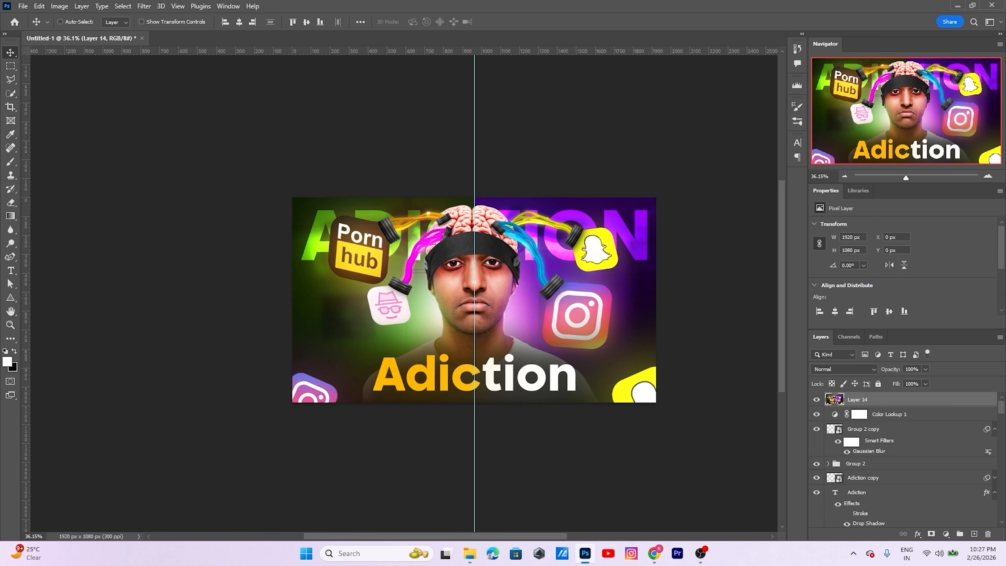
pyautogui.rightClick(912, 400)
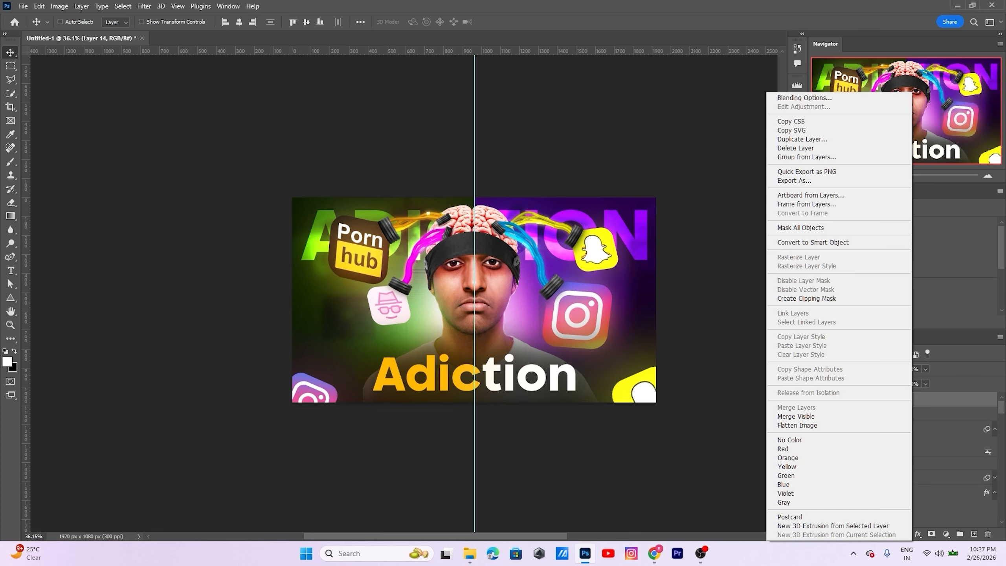
pyautogui.click(813, 242)
# Apply the Camera Raw Filter to the merged smart object with the Artistic 03 colour profile
pyautogui.click(144, 6)
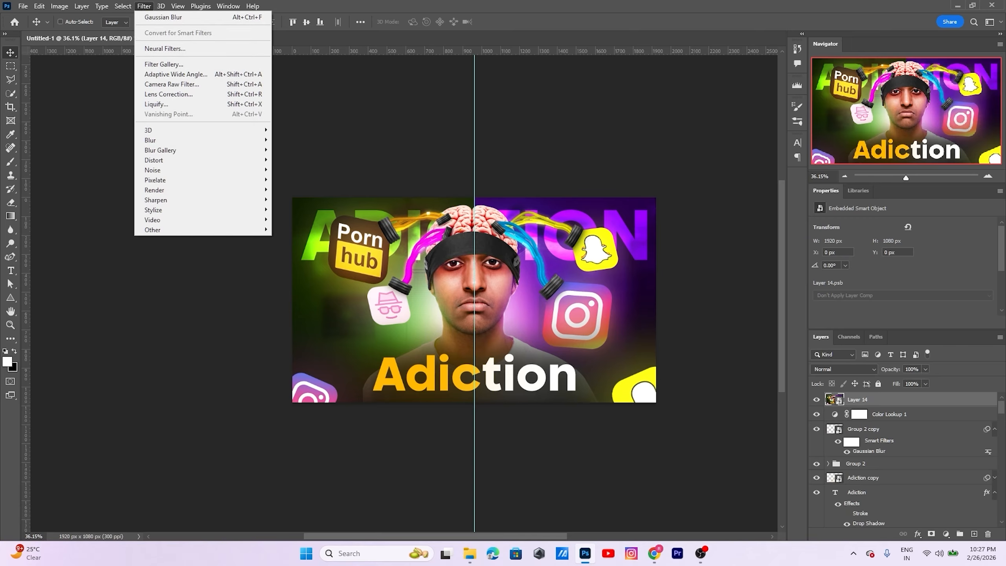
pyautogui.click(172, 85)
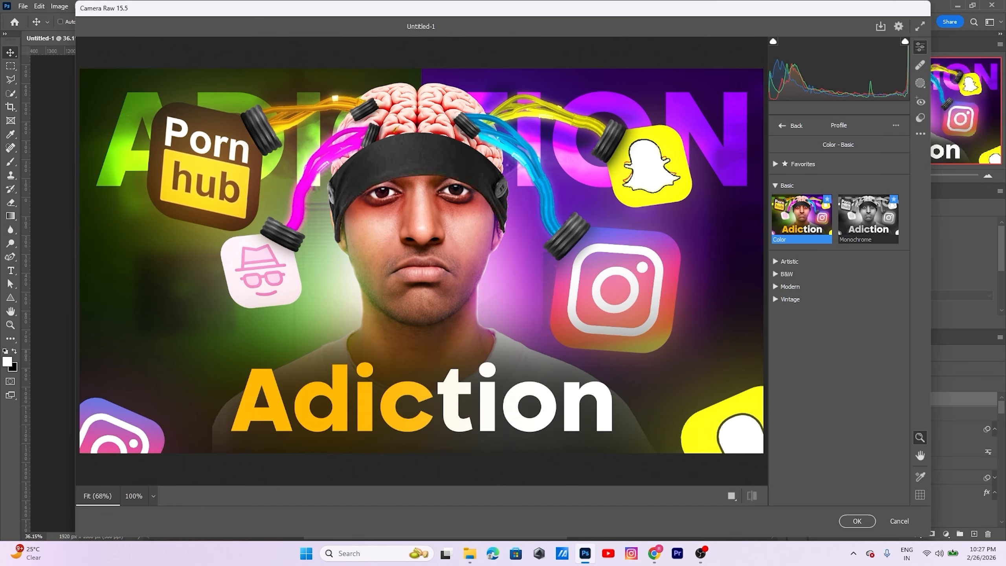
pyautogui.click(786, 262)
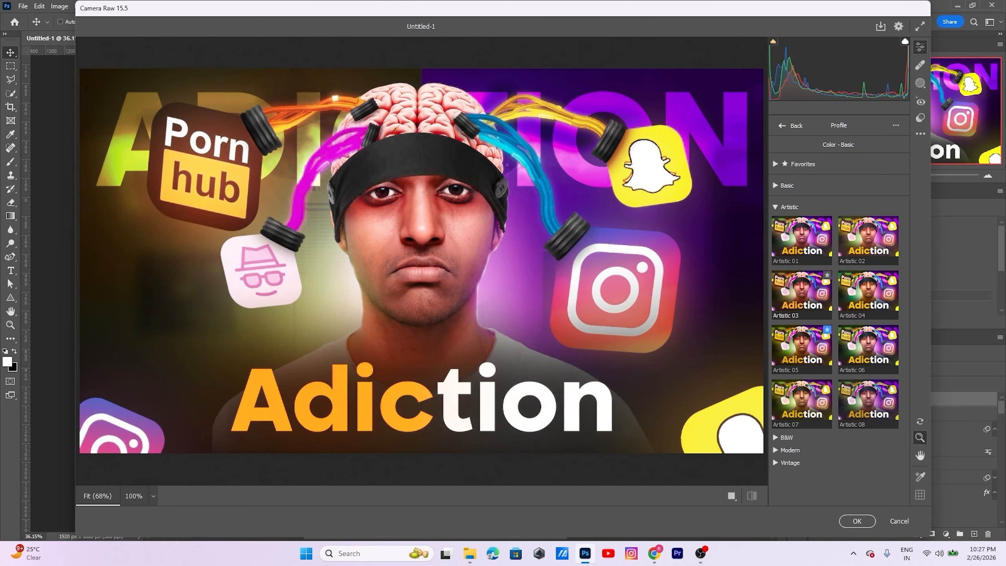
pyautogui.click(802, 295)
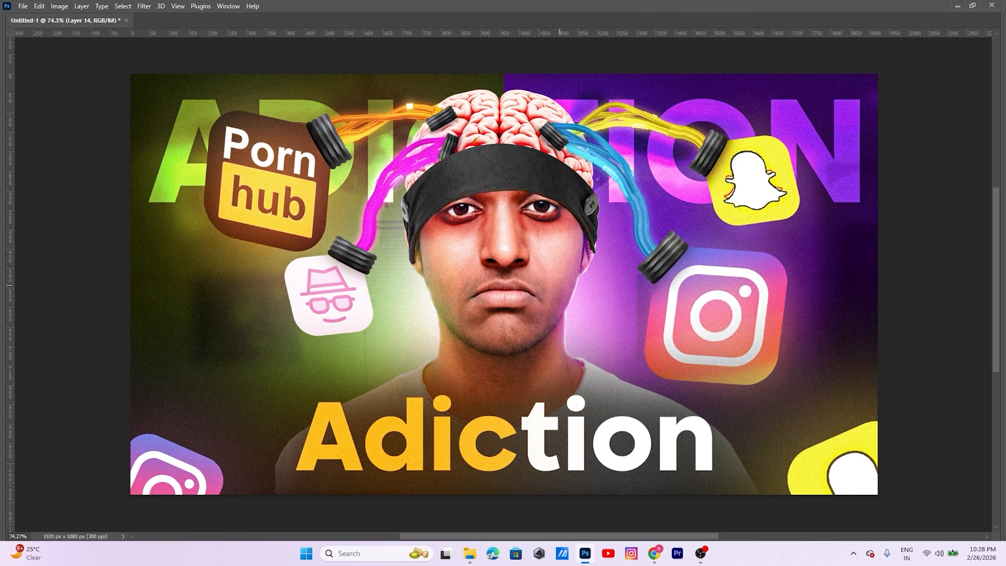
pyautogui.press('Tab')
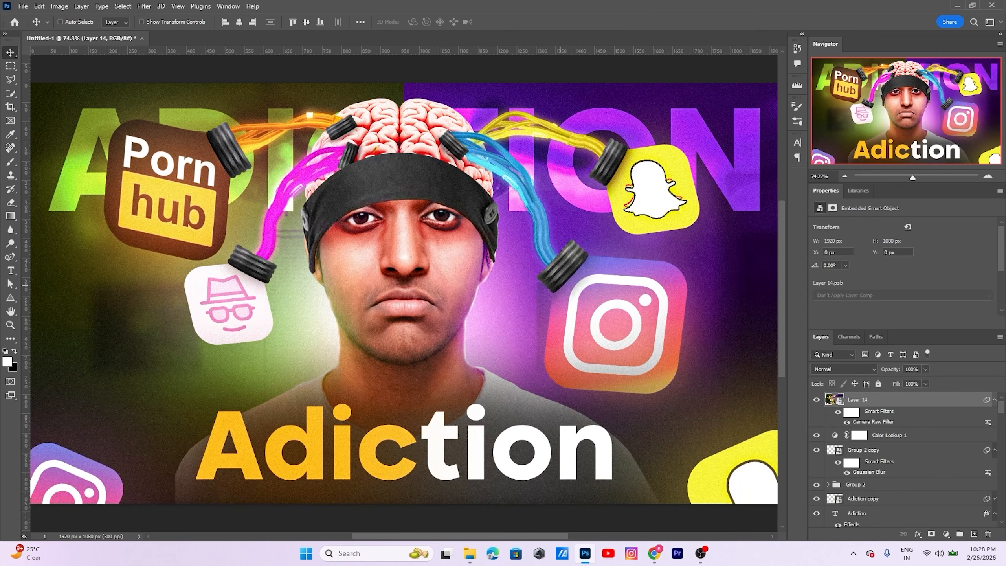
pyautogui.scroll(-2, 555, 275)
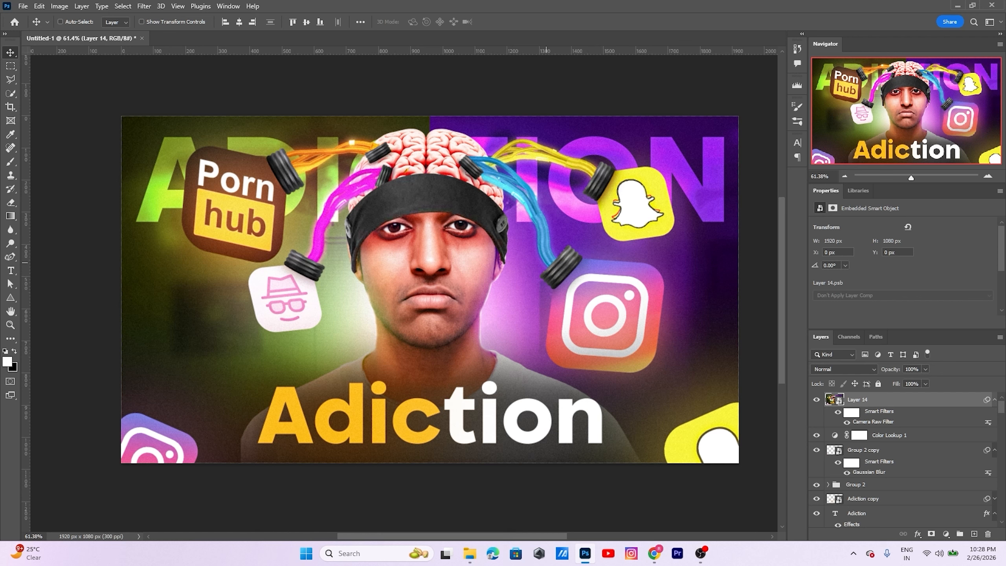